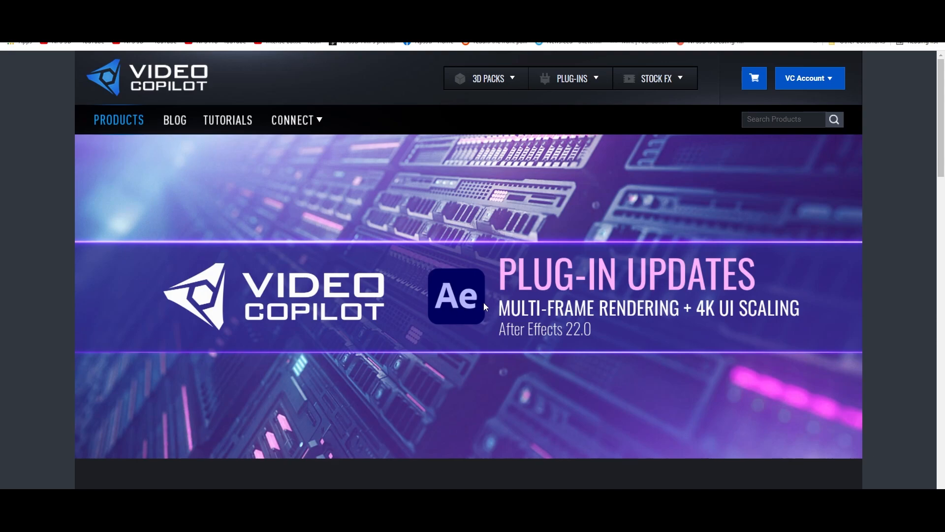
- Read the Video Copilot announcement on After Effects 2022 compatibility, UI scaling and multi-frame rendering benefits
{"action": "scroll", "coordinate": [495, 324], "scroll_direction": "down", "scroll_amount": 8}
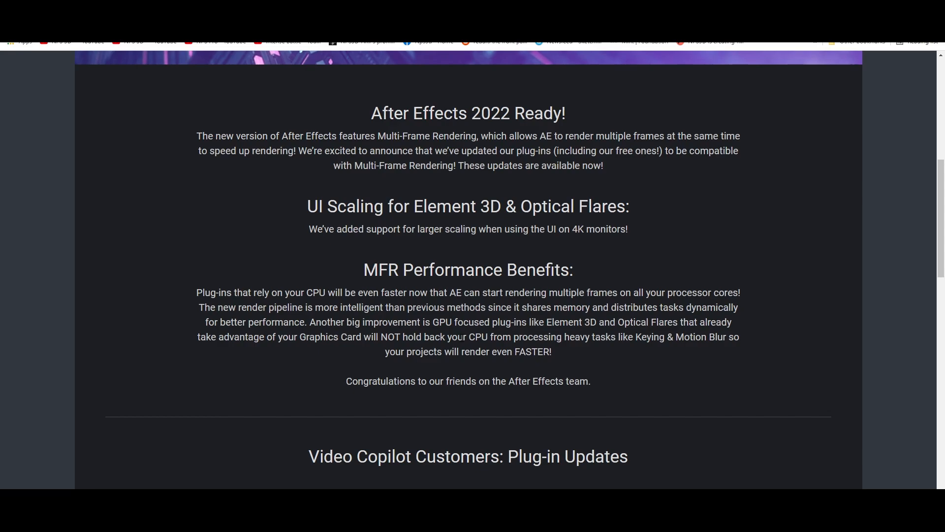
{"action": "scroll", "coordinate": [453, 350], "scroll_direction": "up", "scroll_amount": 5}
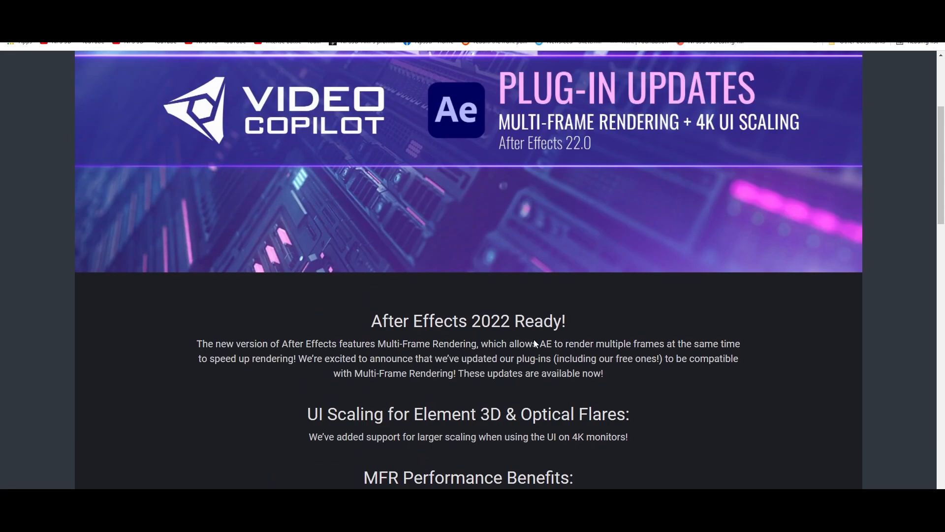
{"action": "scroll", "coordinate": [487, 348], "scroll_direction": "down", "scroll_amount": 5}
{"action": "scroll", "coordinate": [179, 147], "scroll_direction": "up", "scroll_amount": 3}
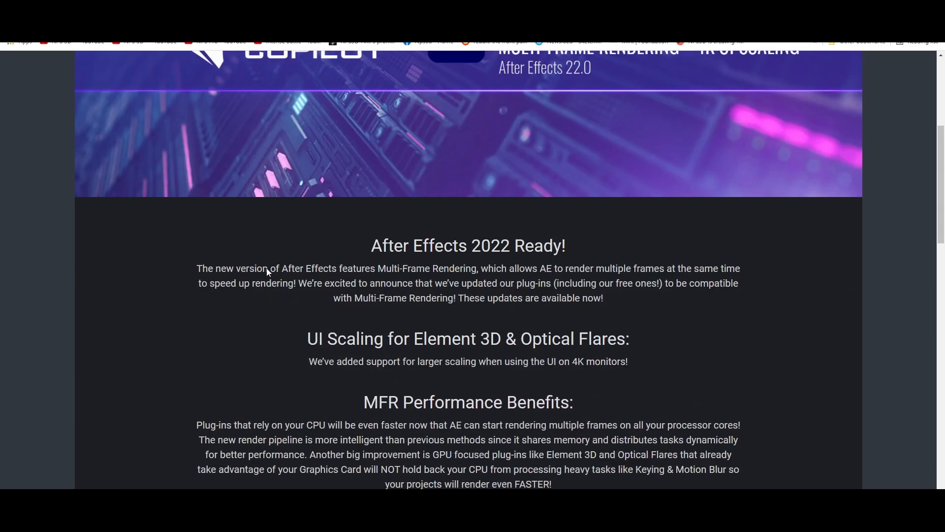
{"action": "scroll", "coordinate": [266, 268], "scroll_direction": "down", "scroll_amount": 6}
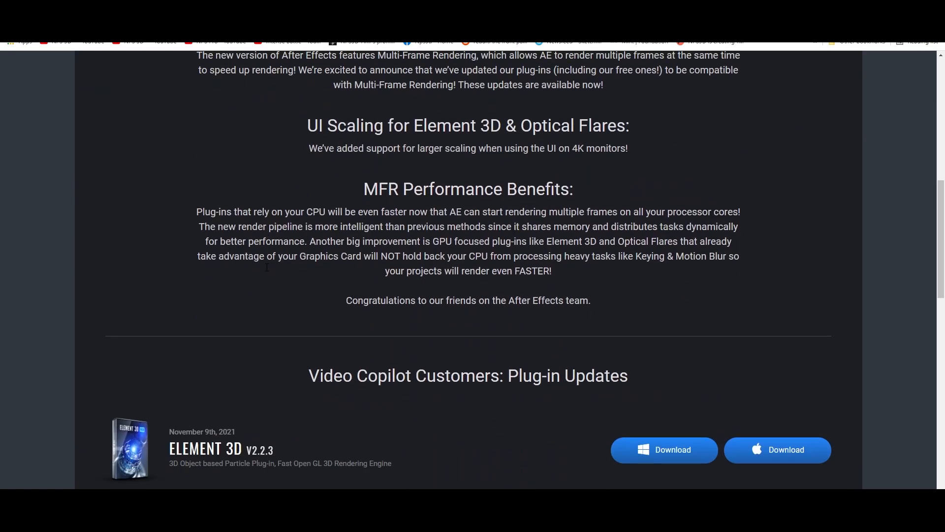
{"action": "scroll", "coordinate": [276, 267], "scroll_direction": "up", "scroll_amount": 3}
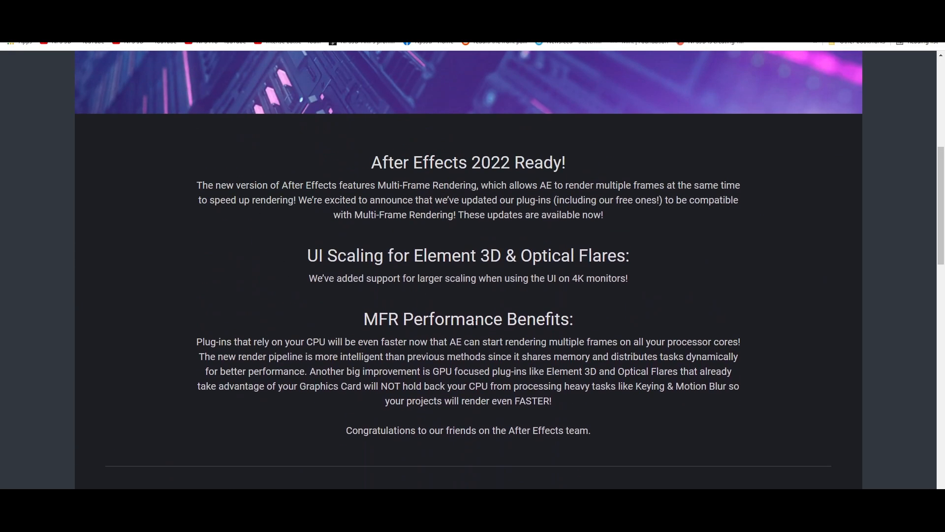
{"action": "left_click_drag", "start_coordinate": [307, 256], "coordinate": [624, 259]}
- Look through the Video Copilot page's customer plug-in updates and free plug-in downloads
{"action": "scroll", "coordinate": [628, 310], "scroll_direction": "down", "scroll_amount": 8}
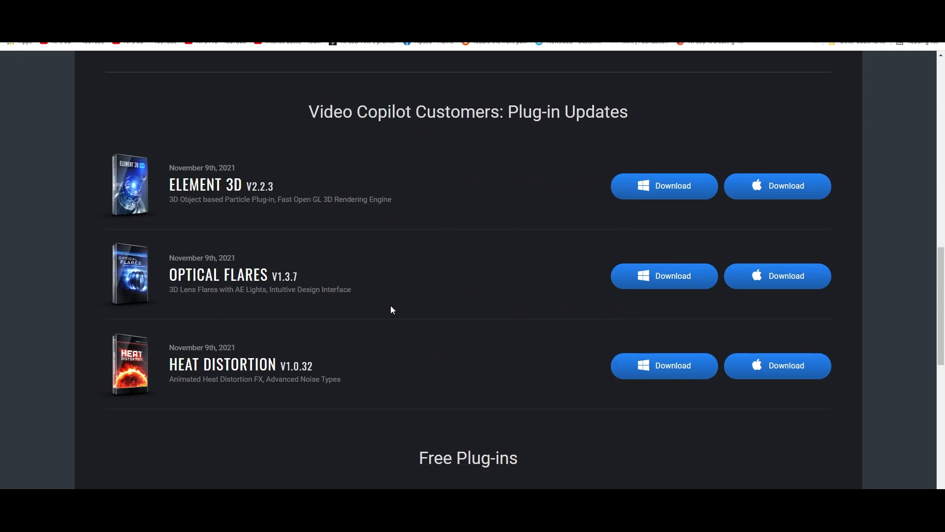
{"action": "scroll", "coordinate": [391, 305], "scroll_direction": "down", "scroll_amount": 7}
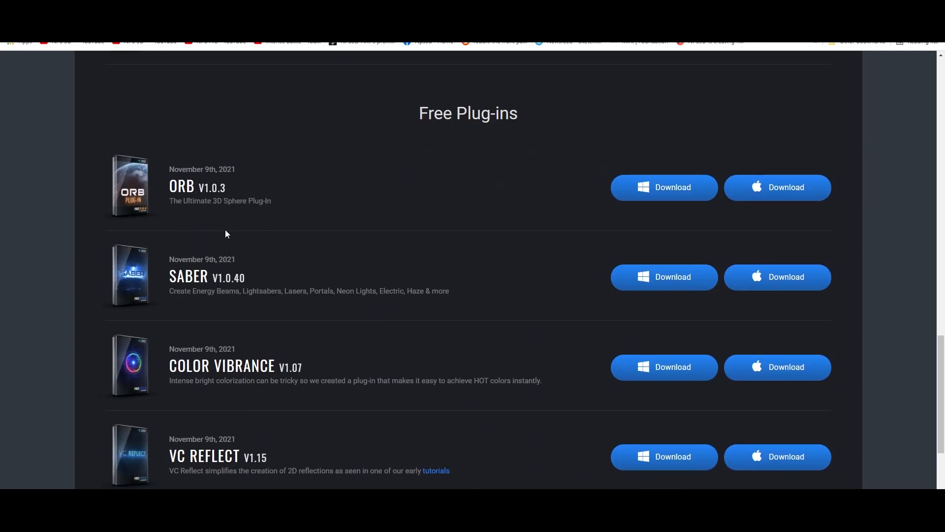
{"action": "scroll", "coordinate": [290, 432], "scroll_direction": "down", "scroll_amount": 2}
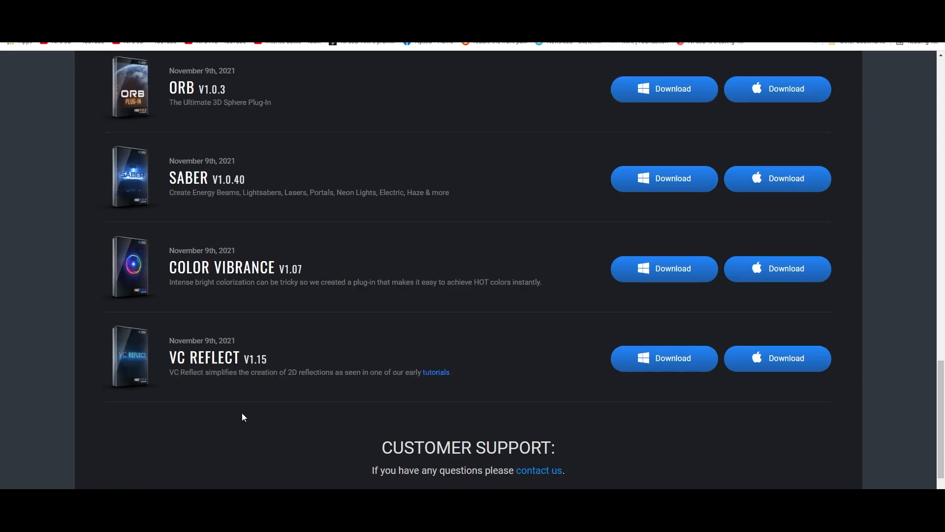
{"action": "scroll", "coordinate": [244, 418], "scroll_direction": "up", "scroll_amount": 2}
{"action": "scroll", "coordinate": [305, 437], "scroll_direction": "up", "scroll_amount": 6}
{"action": "scroll", "coordinate": [248, 267], "scroll_direction": "down", "scroll_amount": 7}
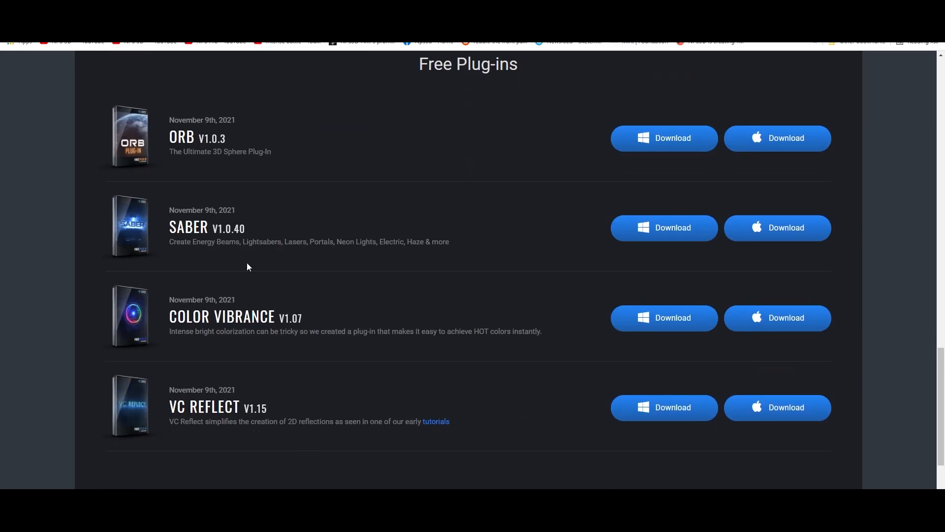
{"action": "scroll", "coordinate": [392, 418], "scroll_direction": "up", "scroll_amount": 10}
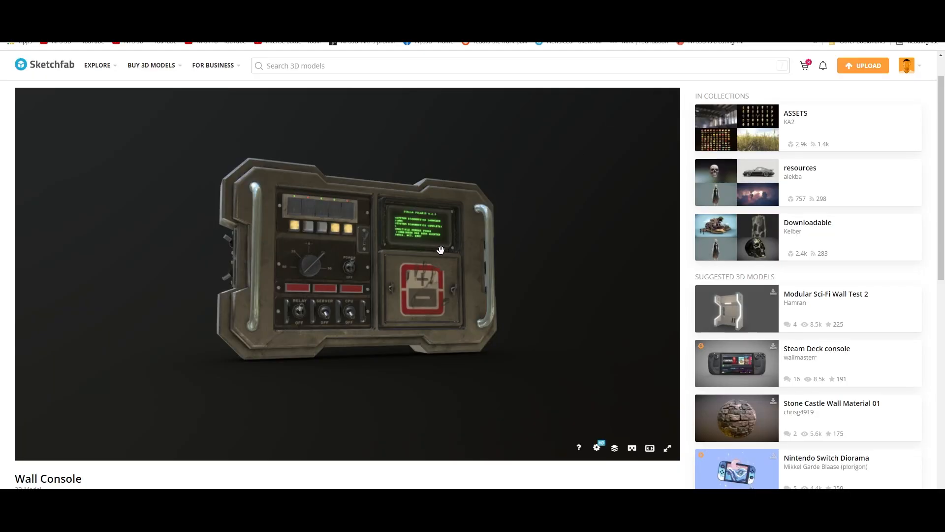
- Switch to Sketchfab and examine the Wall Console 3D model from several angles
{"action": "mouse_move", "coordinate": [438, 250]}
{"action": "left_mouse_down"}
{"action": "mouse_move", "coordinate": [441, 274]}
{"action": "mouse_move", "coordinate": [411, 261]}
{"action": "mouse_move", "coordinate": [450, 267]}
{"action": "left_mouse_up"}
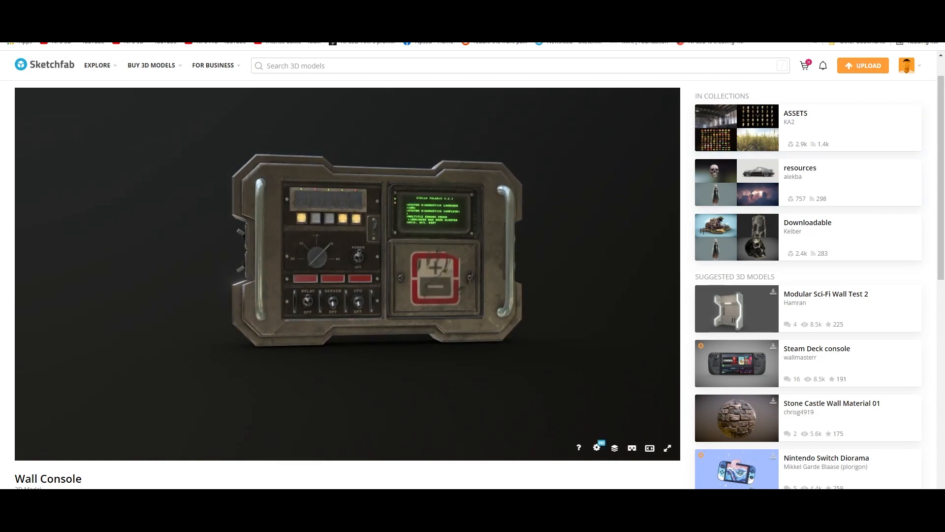
{"action": "left_click_drag", "start_coordinate": [493, 222], "coordinate": [521, 224]}
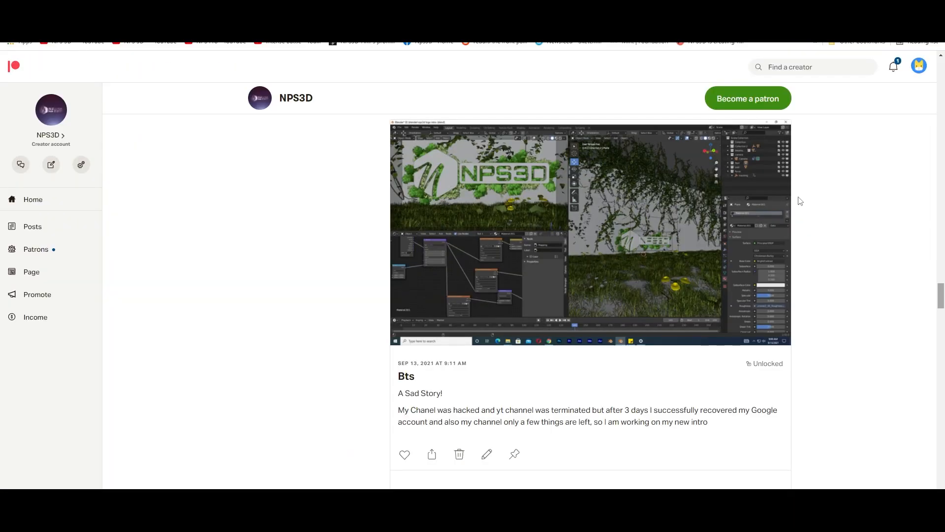
- Switch to the NPS3D Patreon page and browse its posts for the Advance Energy FX project file
{"action": "scroll", "coordinate": [807, 212], "scroll_direction": "up", "scroll_amount": 2}
{"action": "scroll", "coordinate": [813, 221], "scroll_direction": "up", "scroll_amount": 20}
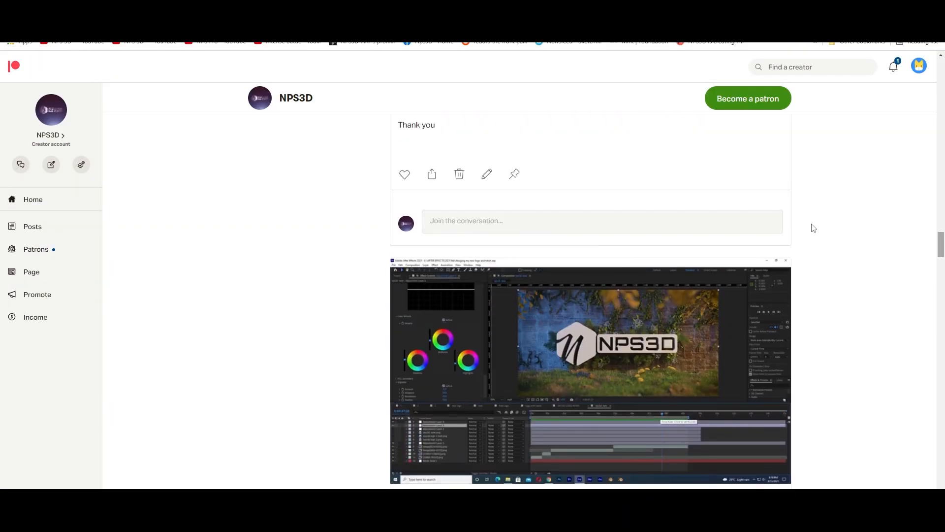
{"action": "scroll", "coordinate": [813, 227], "scroll_direction": "up", "scroll_amount": 20}
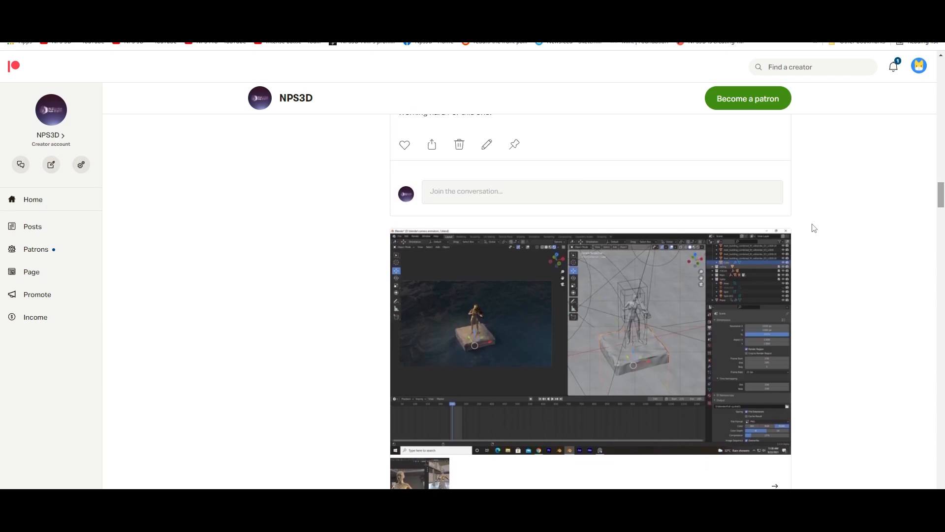
{"action": "scroll", "coordinate": [815, 228], "scroll_direction": "up", "scroll_amount": 20}
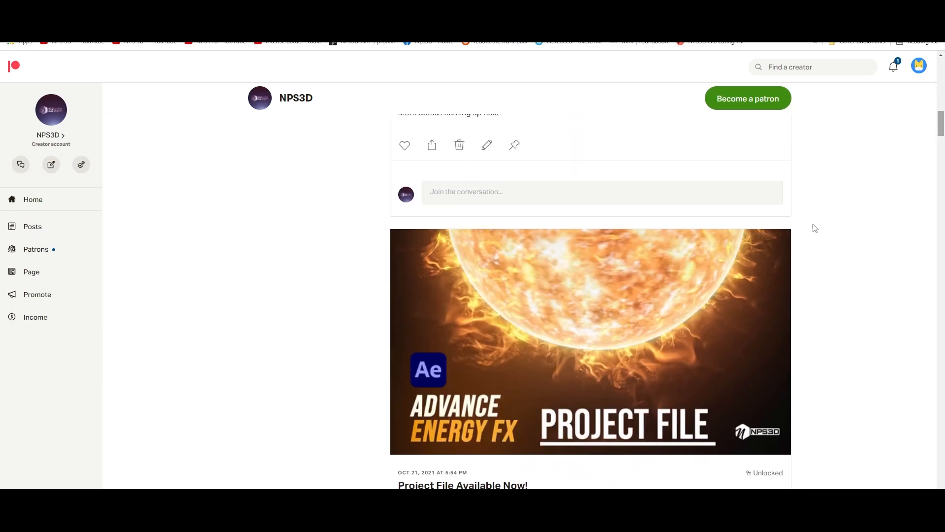
{"action": "scroll", "coordinate": [820, 241], "scroll_direction": "down", "scroll_amount": 15}
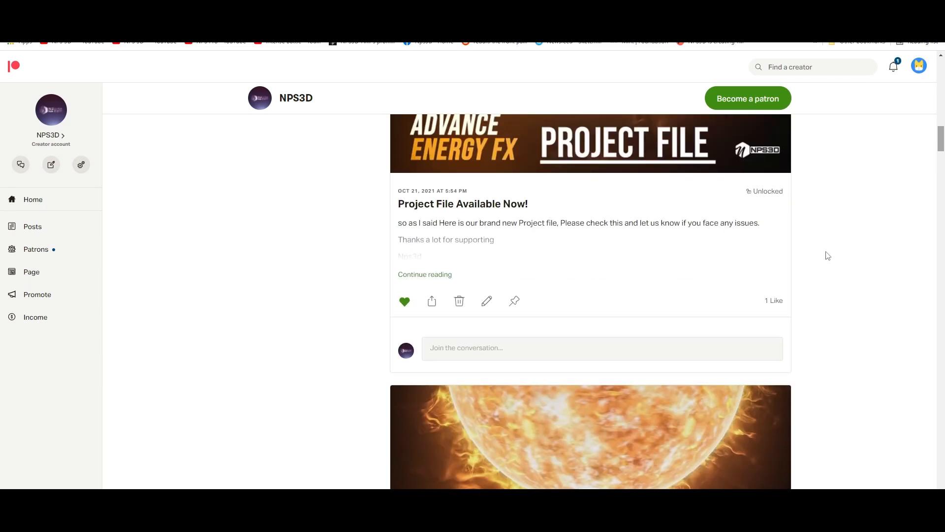
{"action": "scroll", "coordinate": [585, 223], "scroll_direction": "up", "scroll_amount": 4}
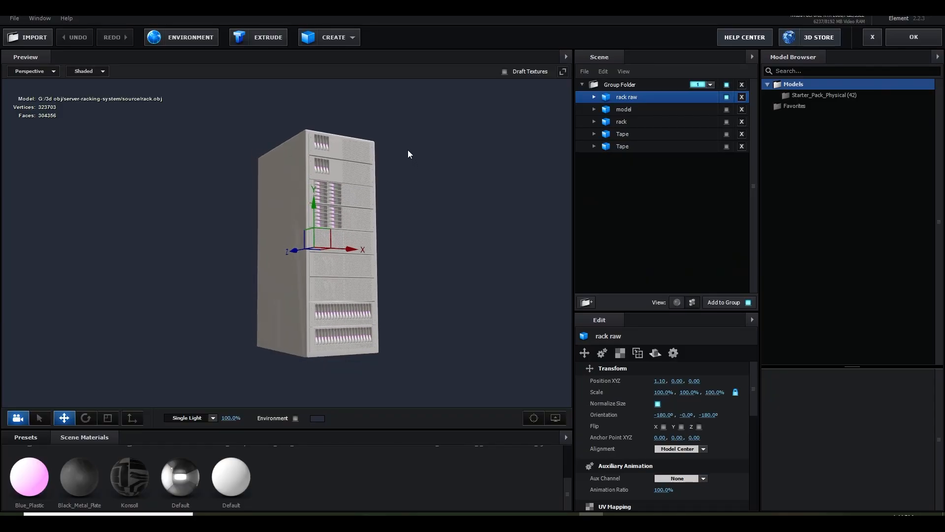
- In Element 3D's scene setup, disable the rack raw model and enable the textured rack model
{"action": "left_click_drag", "start_coordinate": [408, 154], "coordinate": [422, 217]}
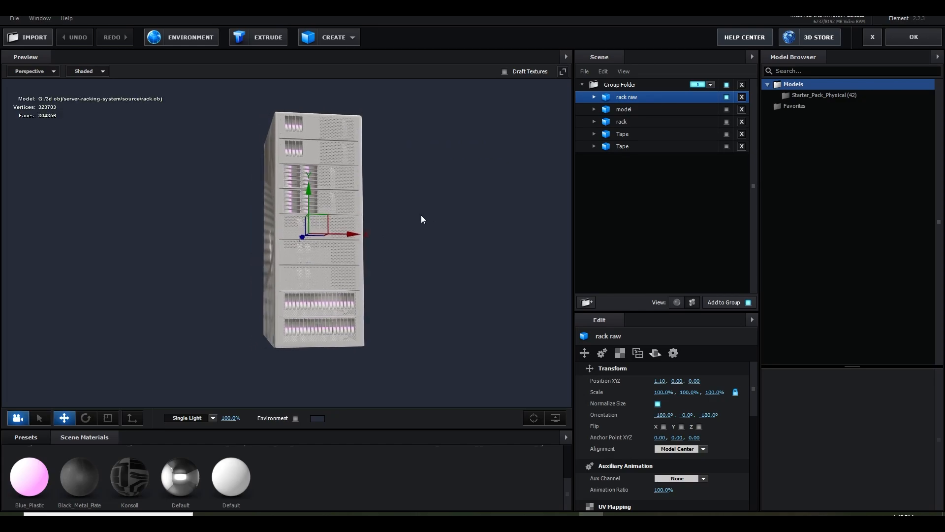
{"action": "middle_click_drag", "start_coordinate": [380, 187], "coordinate": [404, 194]}
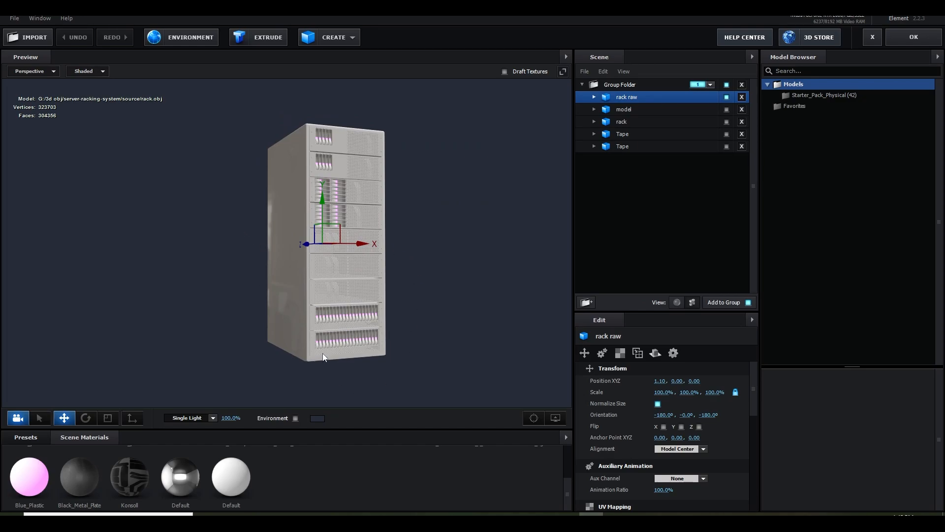
{"action": "left_click", "coordinate": [726, 97]}
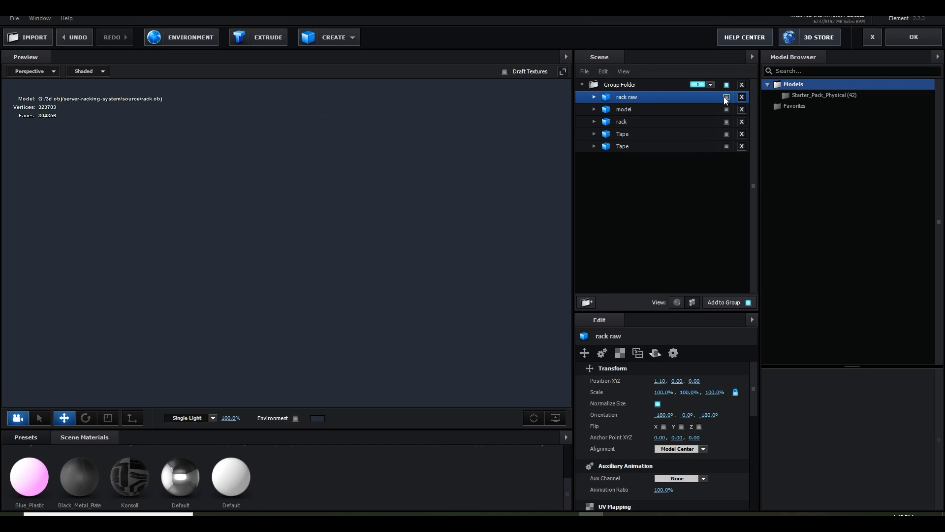
{"action": "left_click", "coordinate": [726, 121]}
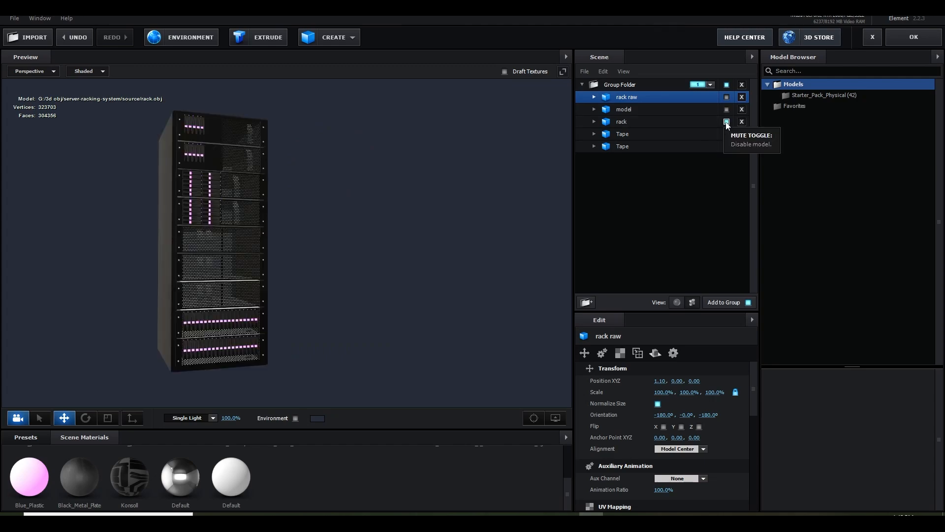
{"action": "scroll", "coordinate": [448, 193], "scroll_direction": "up", "scroll_amount": 3}
{"action": "left_click_drag", "start_coordinate": [372, 185], "coordinate": [423, 212]}
{"action": "scroll", "coordinate": [436, 196], "scroll_direction": "up", "scroll_amount": 2}
{"action": "scroll", "coordinate": [424, 213], "scroll_direction": "up", "scroll_amount": 3}
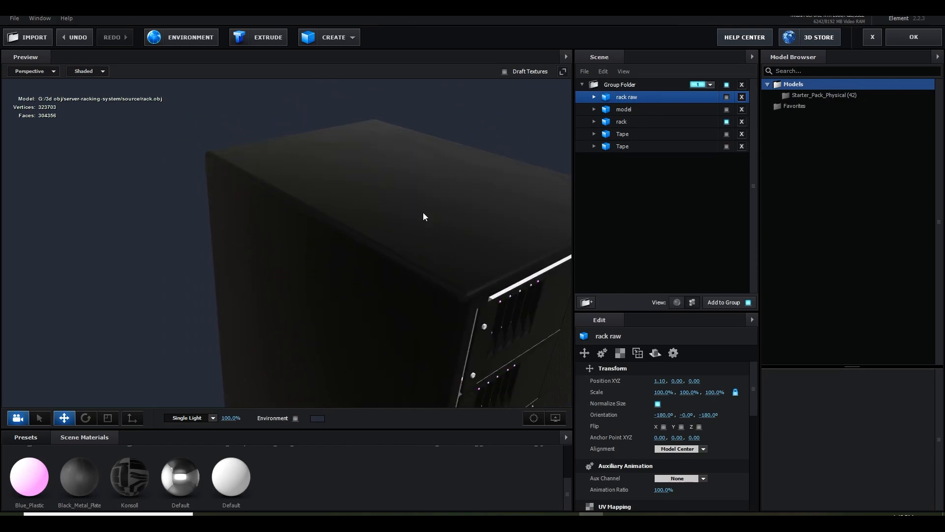
- Delete the rack raw model from the group folder
{"action": "left_click", "coordinate": [595, 97]}
{"action": "left_click", "coordinate": [594, 96]}
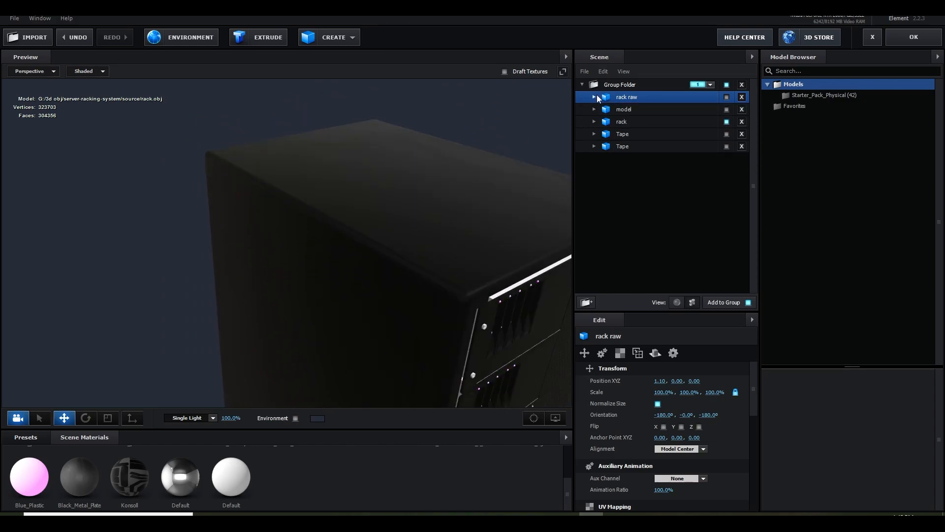
{"action": "left_click", "coordinate": [741, 97]}
- Inspect the glossiness texture of the rack's Black_Metal_Plate material without changing it, and examine the rack's front
{"action": "left_click", "coordinate": [478, 236]}
{"action": "left_click", "coordinate": [657, 422]}
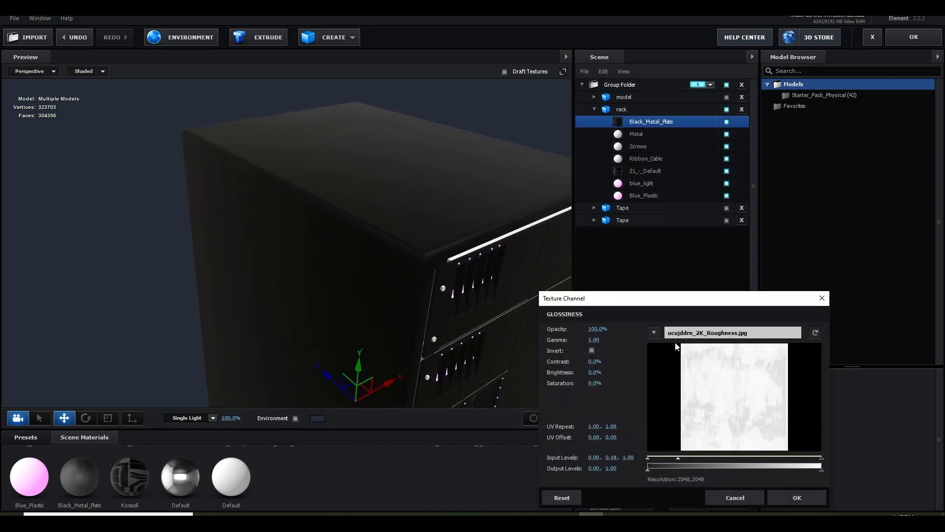
{"action": "left_click", "coordinate": [733, 499]}
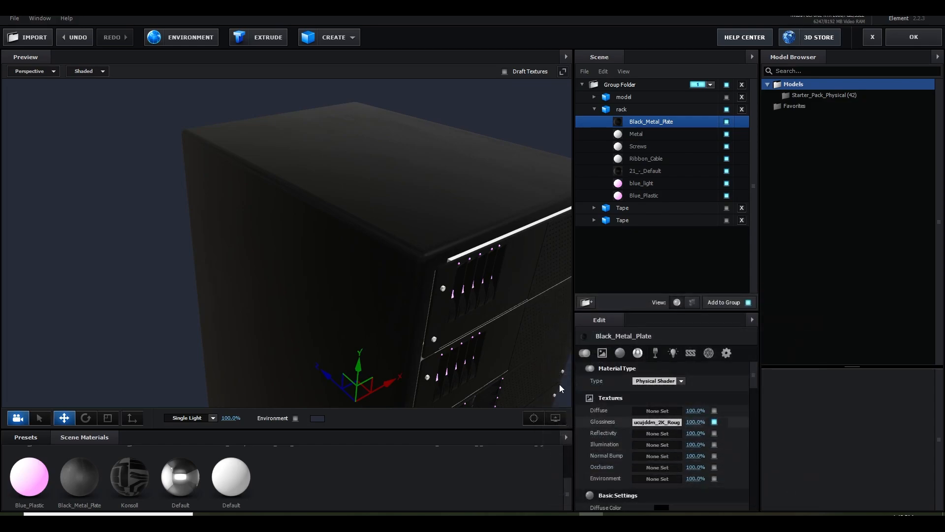
{"action": "left_click_drag", "start_coordinate": [559, 384], "coordinate": [367, 298]}
{"action": "left_click_drag", "start_coordinate": [299, 294], "coordinate": [374, 267]}
{"action": "scroll", "coordinate": [377, 268], "scroll_direction": "up", "scroll_amount": 3}
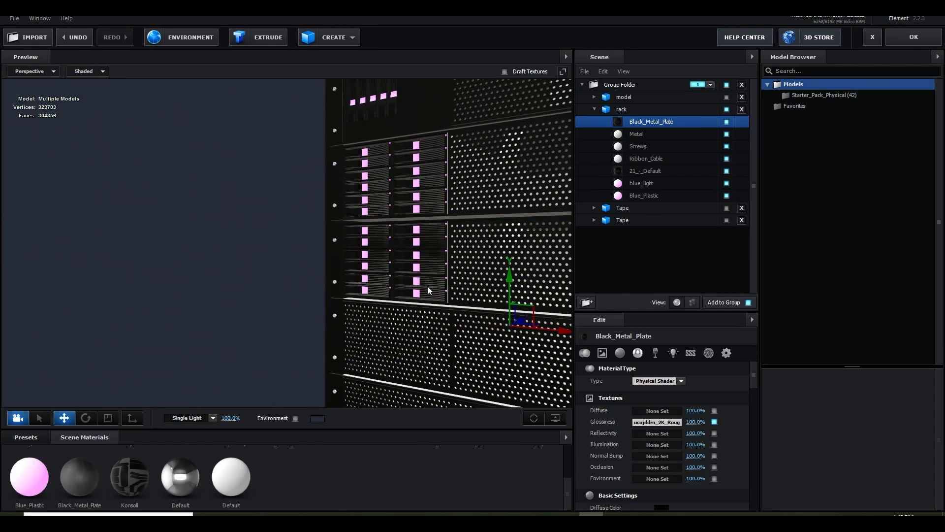
{"action": "left_click_drag", "start_coordinate": [426, 287], "coordinate": [359, 307]}
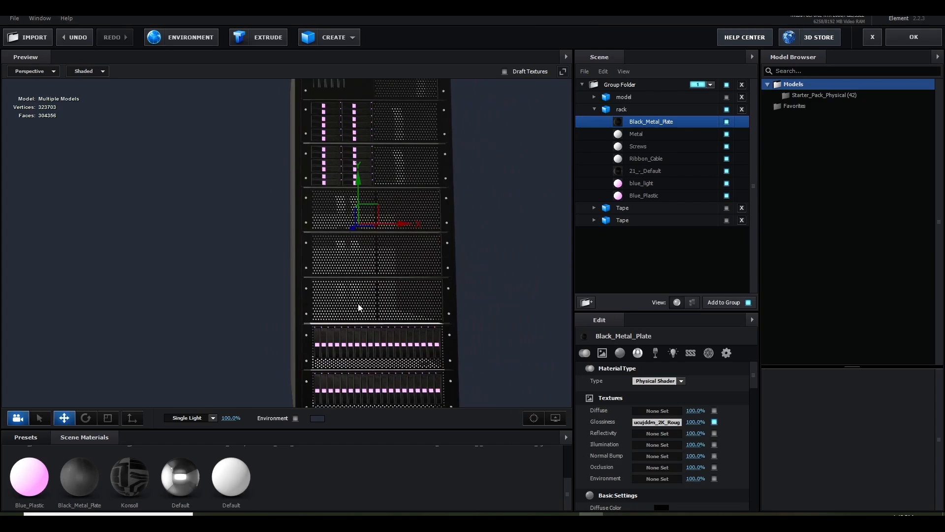
- Enable the first Tape amplifier model in the group folder and examine it on the rack's front
{"action": "left_click", "coordinate": [594, 110]}
{"action": "left_click", "coordinate": [627, 122]}
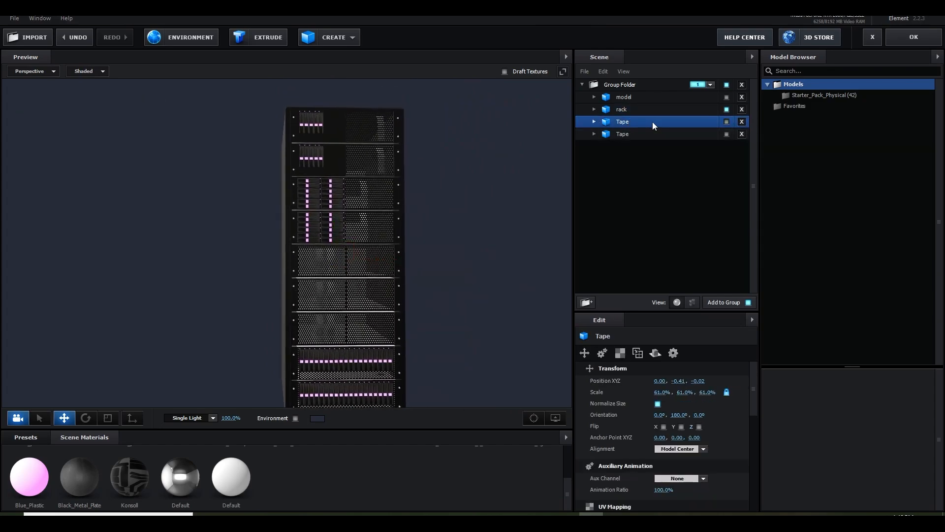
{"action": "left_click", "coordinate": [727, 122]}
{"action": "left_click_drag", "start_coordinate": [435, 290], "coordinate": [473, 278]}
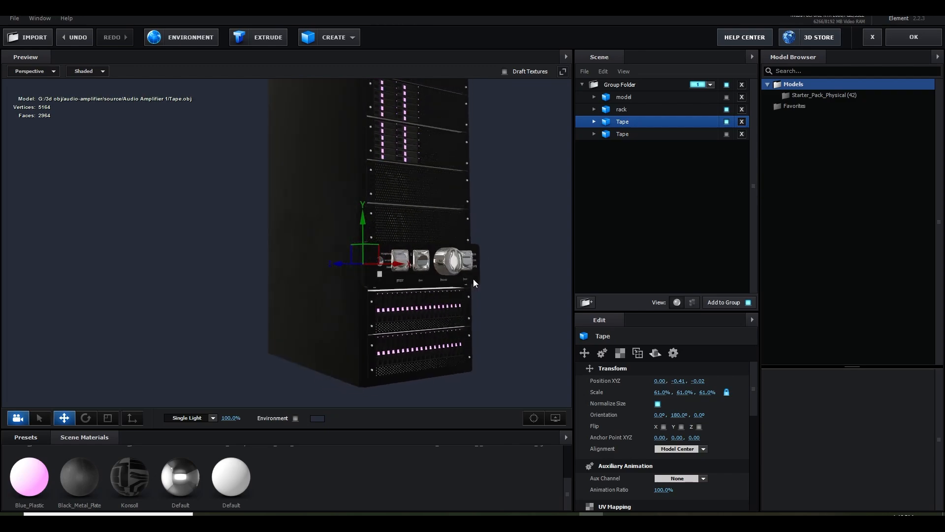
{"action": "scroll", "coordinate": [474, 278], "scroll_direction": "up", "scroll_amount": 3}
{"action": "middle_click_drag", "start_coordinate": [492, 272], "coordinate": [453, 266]}
{"action": "left_click_drag", "start_coordinate": [453, 267], "coordinate": [422, 273]}
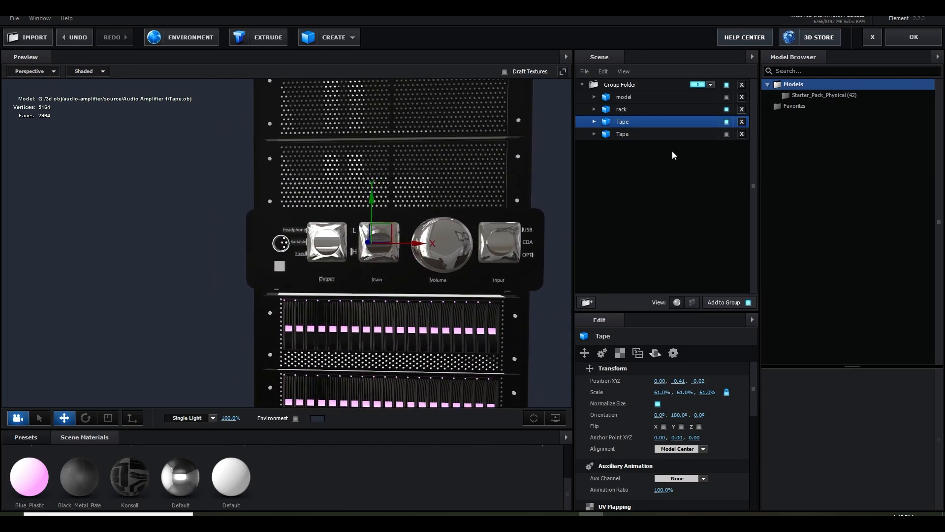
- Enable the second Tape amplifier model in the group folder and check its placement on the rack
{"action": "left_click", "coordinate": [726, 134]}
{"action": "scroll", "coordinate": [448, 223], "scroll_direction": "down", "scroll_amount": 3}
{"action": "scroll", "coordinate": [377, 192], "scroll_direction": "up", "scroll_amount": 1}
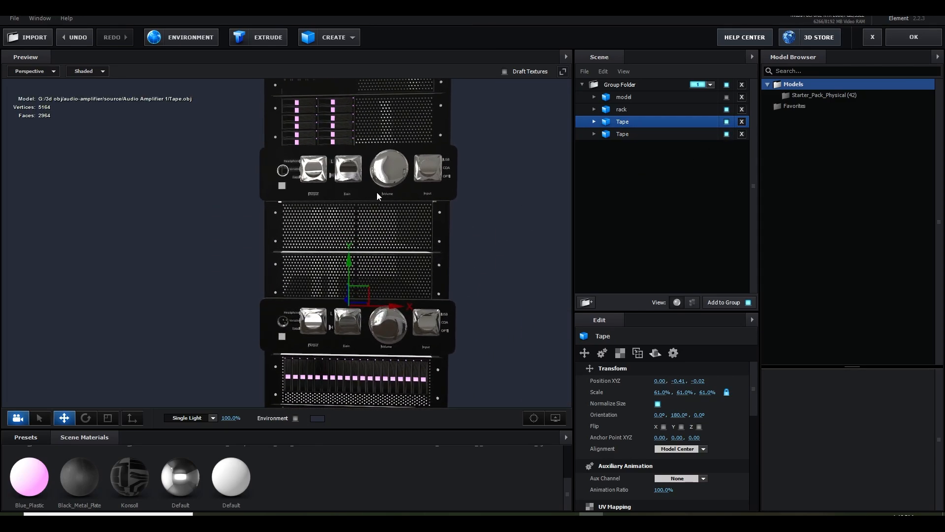
{"action": "left_click_drag", "start_coordinate": [376, 192], "coordinate": [438, 222]}
- Enable the wall console model in the group folder and examine its screen and logo panel up close
{"action": "left_click", "coordinate": [679, 97]}
{"action": "left_click", "coordinate": [727, 97]}
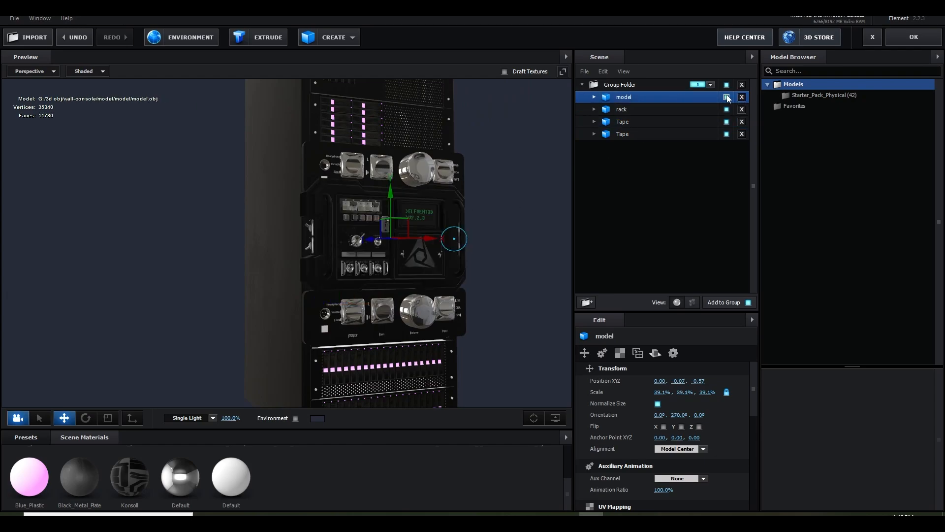
{"action": "left_click_drag", "start_coordinate": [484, 248], "coordinate": [469, 246]}
{"action": "scroll", "coordinate": [473, 245], "scroll_direction": "up", "scroll_amount": 3}
{"action": "middle_click_drag", "start_coordinate": [474, 244], "coordinate": [501, 234]}
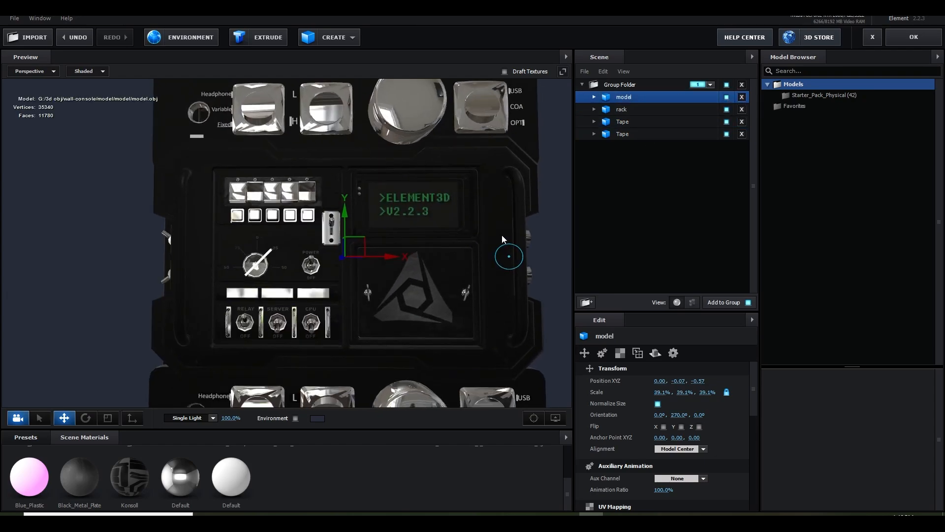
{"action": "scroll", "coordinate": [501, 234], "scroll_direction": "up", "scroll_amount": 3}
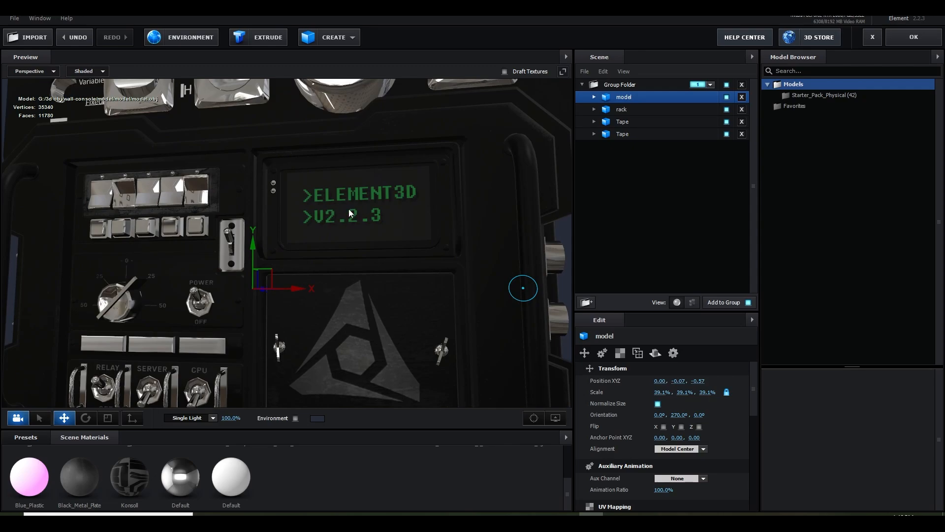
{"action": "left_click_drag", "start_coordinate": [375, 193], "coordinate": [379, 187]}
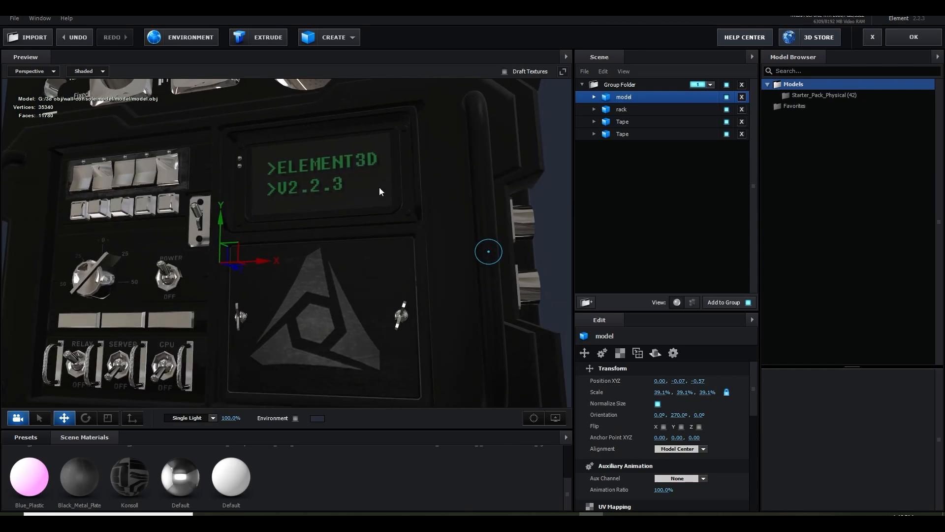
- Examine the wall console's screen, switches and logo panel from several angles and distances within the rack
{"action": "middle_click_drag", "start_coordinate": [379, 187], "coordinate": [428, 159]}
{"action": "scroll", "coordinate": [415, 211], "scroll_direction": "up", "scroll_amount": 3}
{"action": "scroll", "coordinate": [398, 225], "scroll_direction": "down", "scroll_amount": 3}
{"action": "mouse_move", "coordinate": [407, 249]}
{"action": "middle_mouse_down"}
{"action": "mouse_move", "coordinate": [432, 224]}
{"action": "mouse_move", "coordinate": [403, 245]}
{"action": "mouse_move", "coordinate": [408, 254]}
{"action": "middle_mouse_up"}
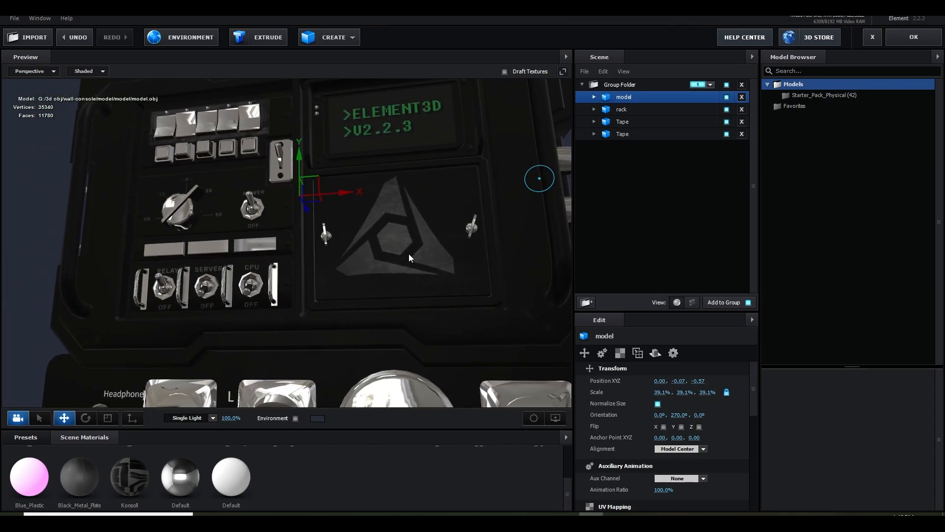
{"action": "left_click_drag", "start_coordinate": [408, 254], "coordinate": [470, 271]}
{"action": "middle_click_drag", "start_coordinate": [470, 271], "coordinate": [432, 292]}
{"action": "scroll", "coordinate": [430, 292], "scroll_direction": "down", "scroll_amount": 3}
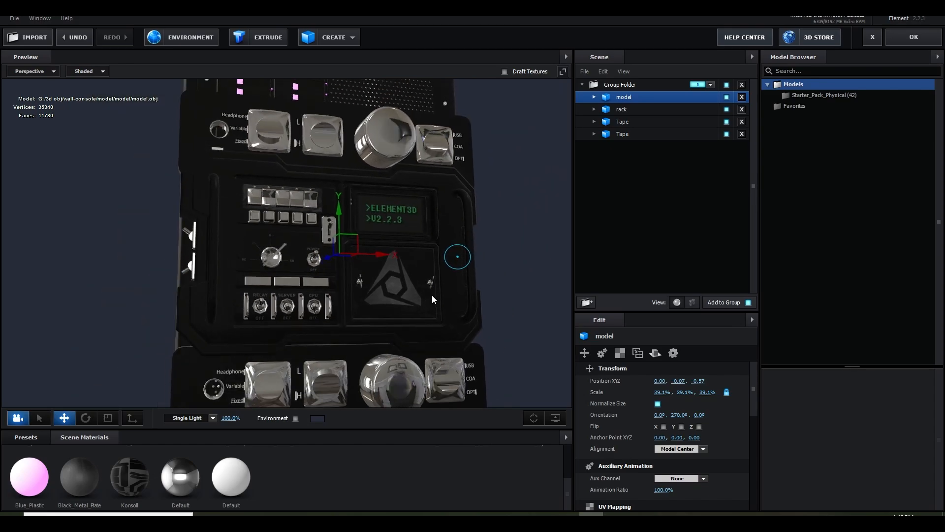
{"action": "left_click_drag", "start_coordinate": [432, 295], "coordinate": [441, 300]}
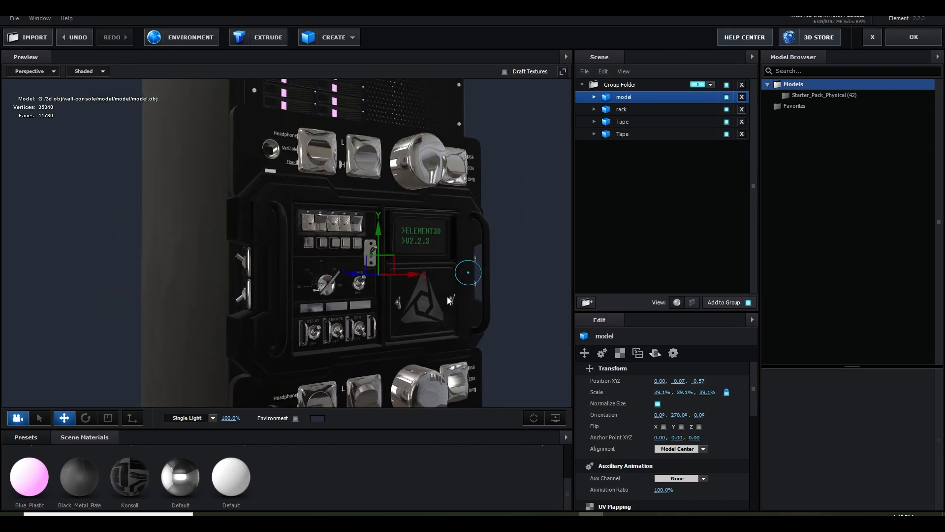
{"action": "middle_click_drag", "start_coordinate": [447, 297], "coordinate": [449, 295]}
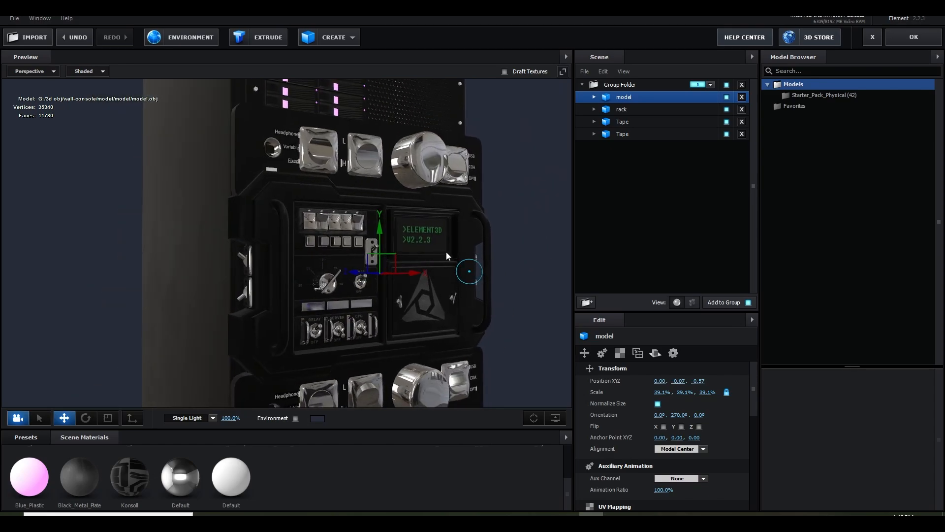
{"action": "left_click_drag", "start_coordinate": [448, 262], "coordinate": [397, 275]}
{"action": "middle_click_drag", "start_coordinate": [369, 297], "coordinate": [394, 290]}
{"action": "scroll", "coordinate": [400, 288], "scroll_direction": "up", "scroll_amount": 2}
{"action": "scroll", "coordinate": [417, 247], "scroll_direction": "down", "scroll_amount": 3}
{"action": "scroll", "coordinate": [394, 290], "scroll_direction": "down", "scroll_amount": 3}
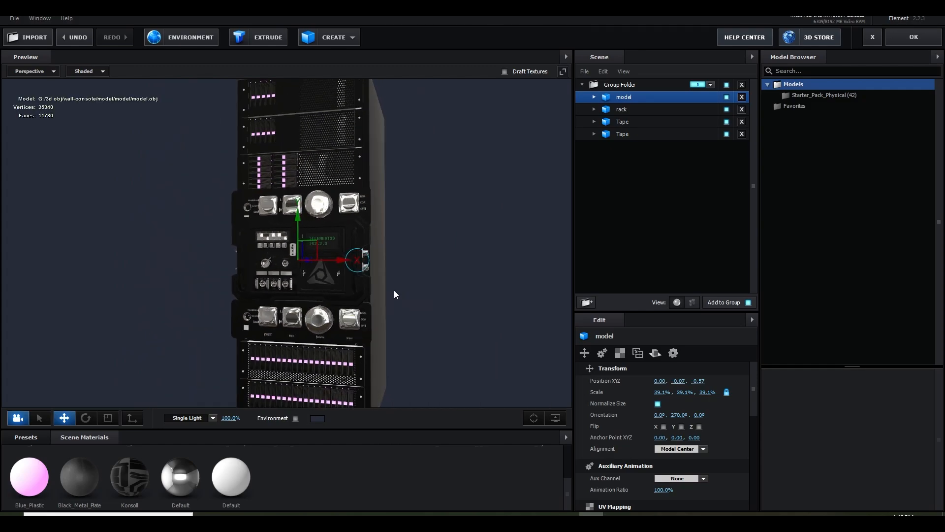
- Check the complete rack assembly from the side, and accept the Element scene to return to the After Effects composition
{"action": "left_click_drag", "start_coordinate": [393, 291], "coordinate": [427, 288]}
{"action": "scroll", "coordinate": [427, 288], "scroll_direction": "down", "scroll_amount": 3}
{"action": "middle_click_drag", "start_coordinate": [379, 309], "coordinate": [389, 300]}
{"action": "left_click_drag", "start_coordinate": [389, 300], "coordinate": [377, 292]}
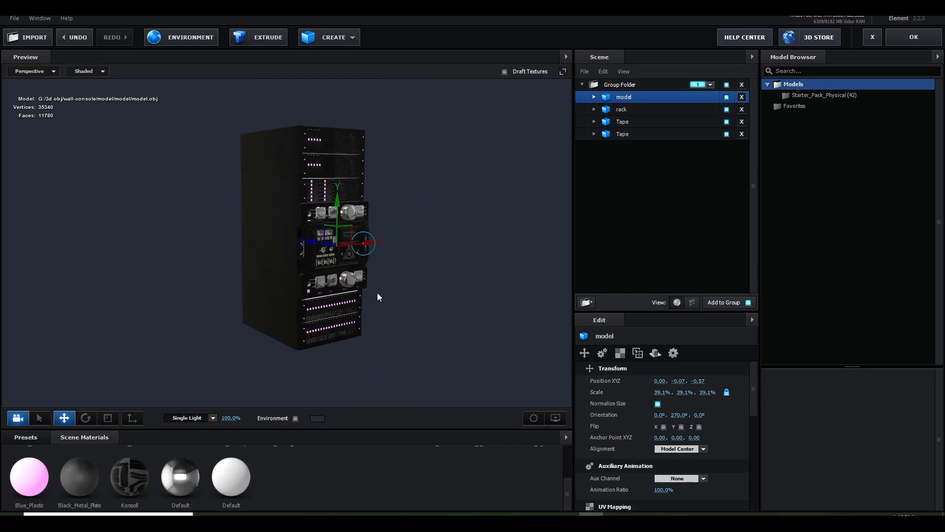
{"action": "middle_click_drag", "start_coordinate": [377, 292], "coordinate": [378, 307]}
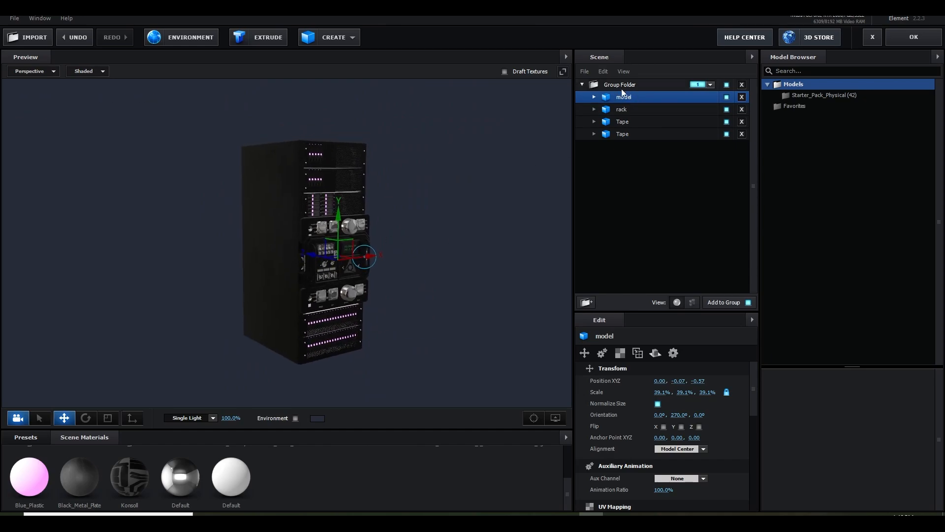
{"action": "left_click_drag", "start_coordinate": [433, 222], "coordinate": [400, 227]}
{"action": "left_click", "coordinate": [914, 37]}
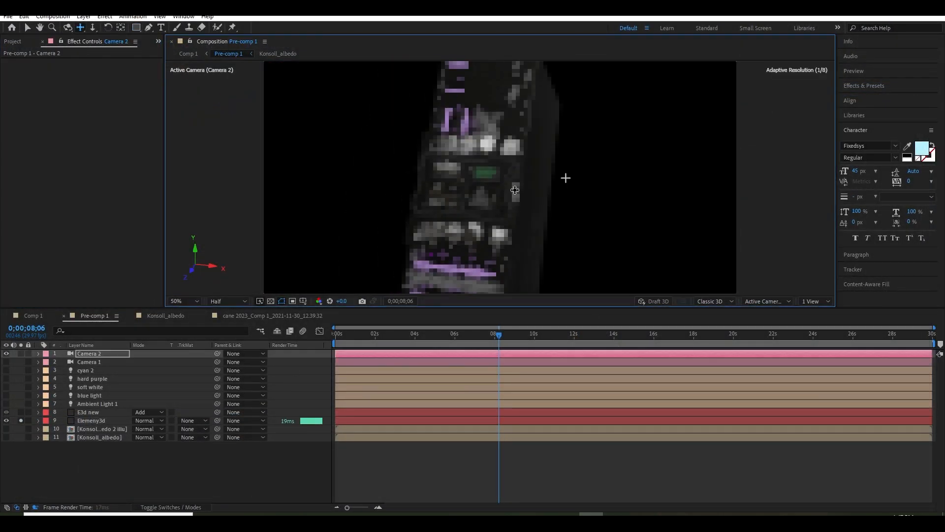
- Adjust Camera 2's view of the rack in Pre-comp 1 and set the preview resolution to Full
{"action": "left_click_drag", "start_coordinate": [566, 177], "coordinate": [515, 194]}
{"action": "scroll", "coordinate": [514, 194], "scroll_direction": "up", "scroll_amount": 1}
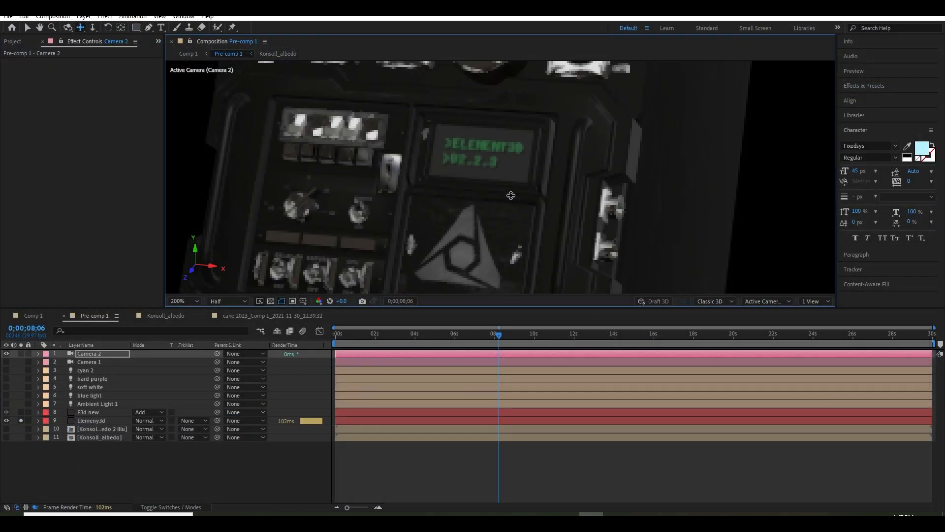
{"action": "left_click", "coordinate": [229, 301]}
{"action": "left_click", "coordinate": [235, 311]}
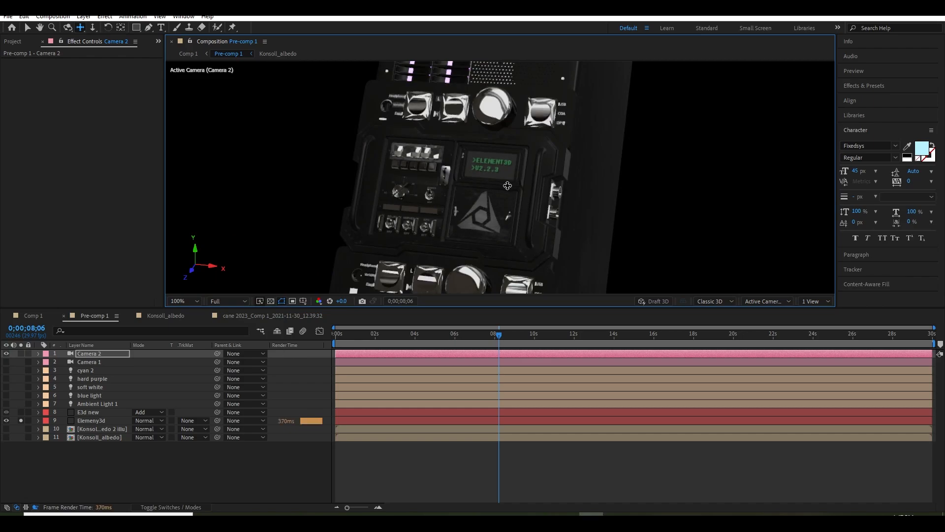
{"action": "scroll", "coordinate": [473, 176], "scroll_direction": "up", "scroll_amount": 1}
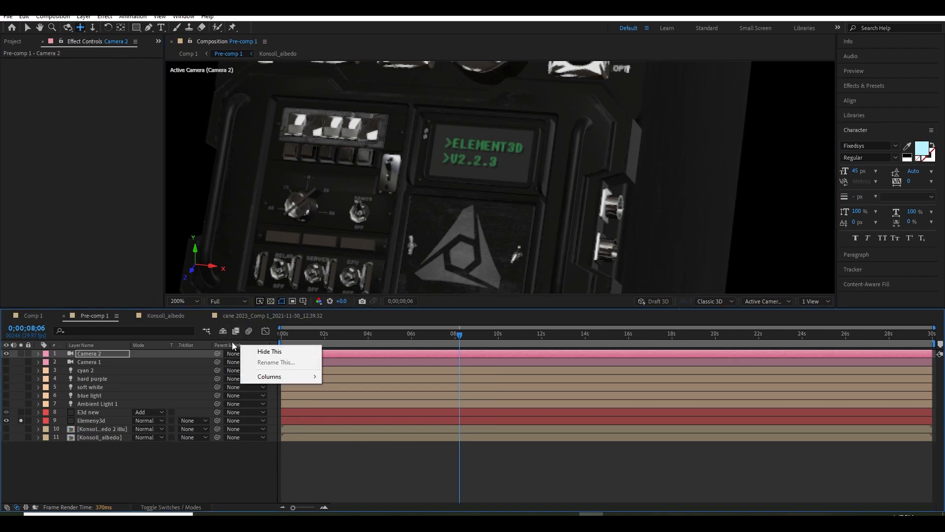
- Show the Render Time column in the timeline and inspect the render time of the Elemeny3d layer's Element effect
{"action": "right_click", "coordinate": [231, 344]}
{"action": "mouse_move", "coordinate": [261, 377]}
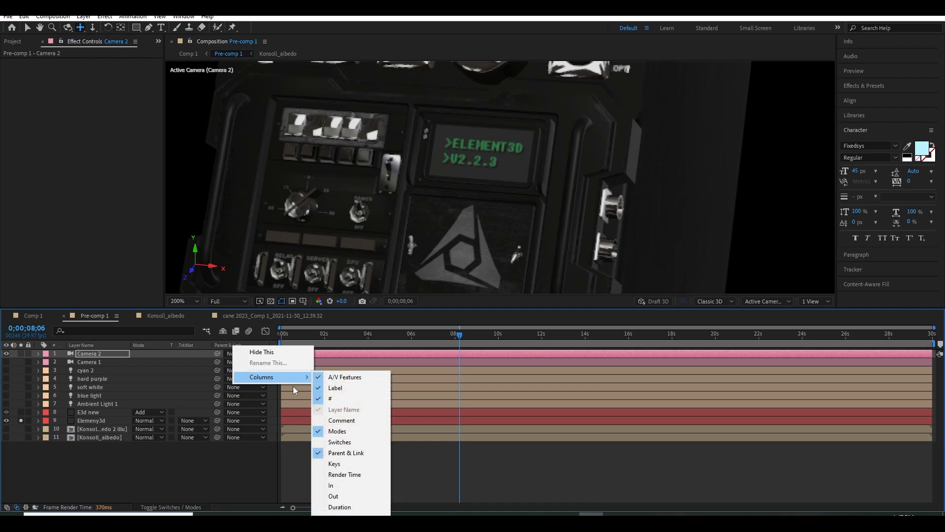
{"action": "left_click", "coordinate": [344, 474]}
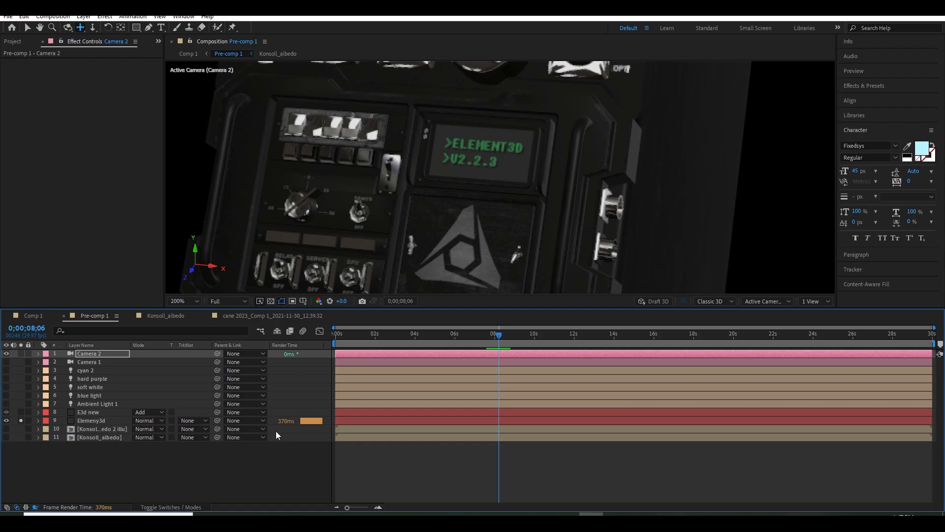
{"action": "left_click", "coordinate": [38, 421]}
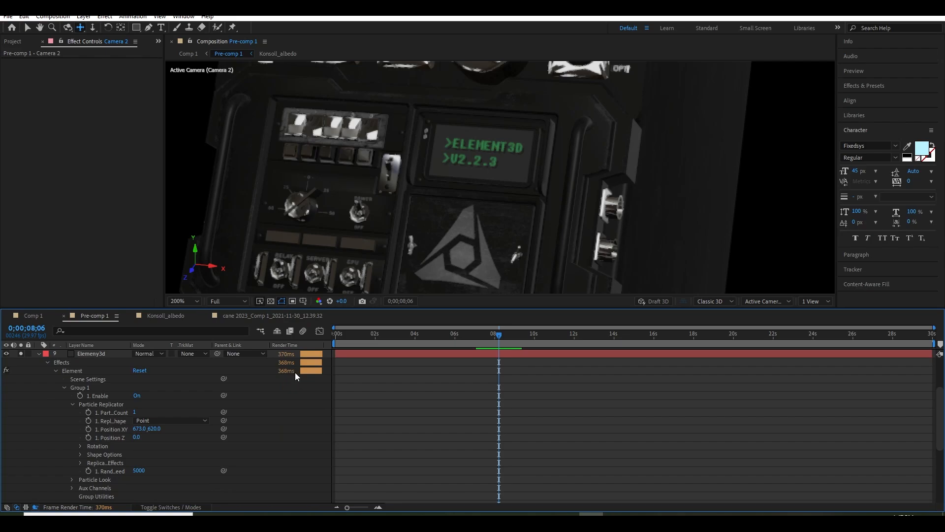
{"action": "left_click", "coordinate": [55, 370]}
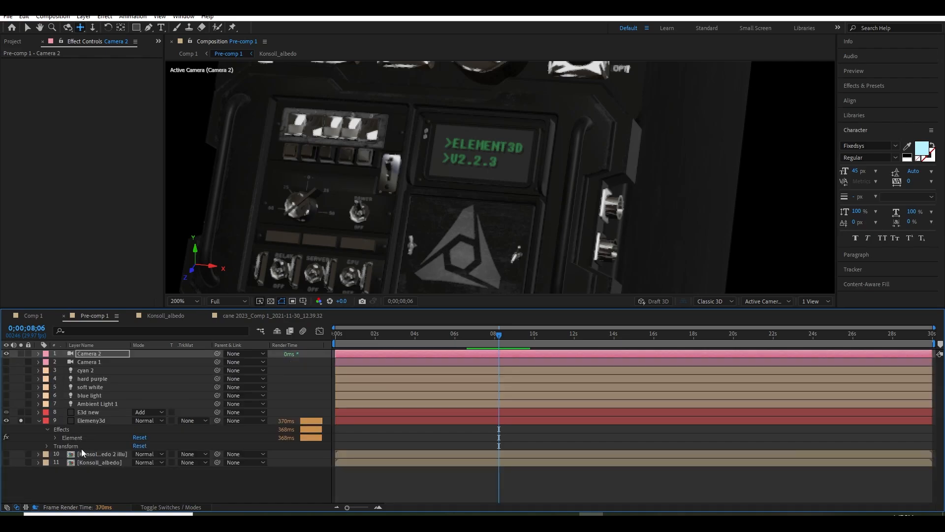
- Add a Fast Box Blur effect to the Elemeny3d layer and inspect its render time and properties
{"action": "left_click", "coordinate": [102, 420]}
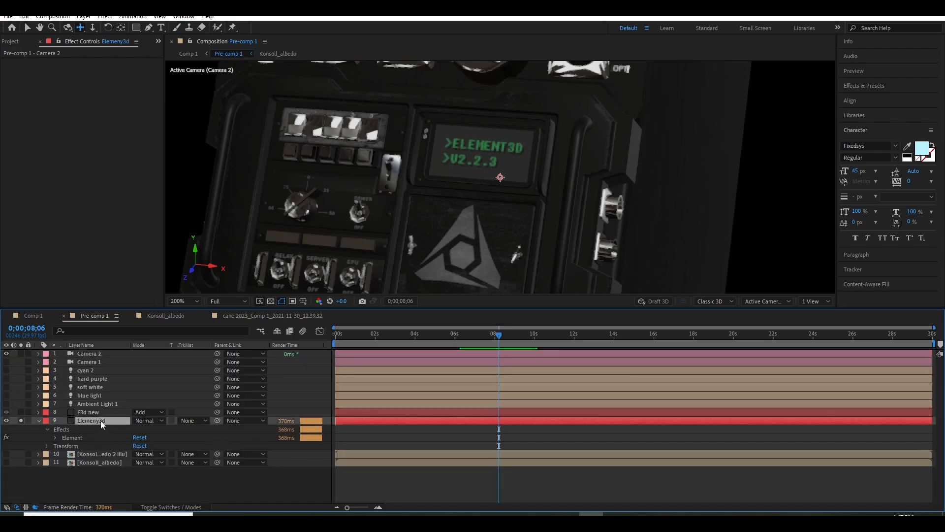
{"action": "left_click", "coordinate": [3, 65]}
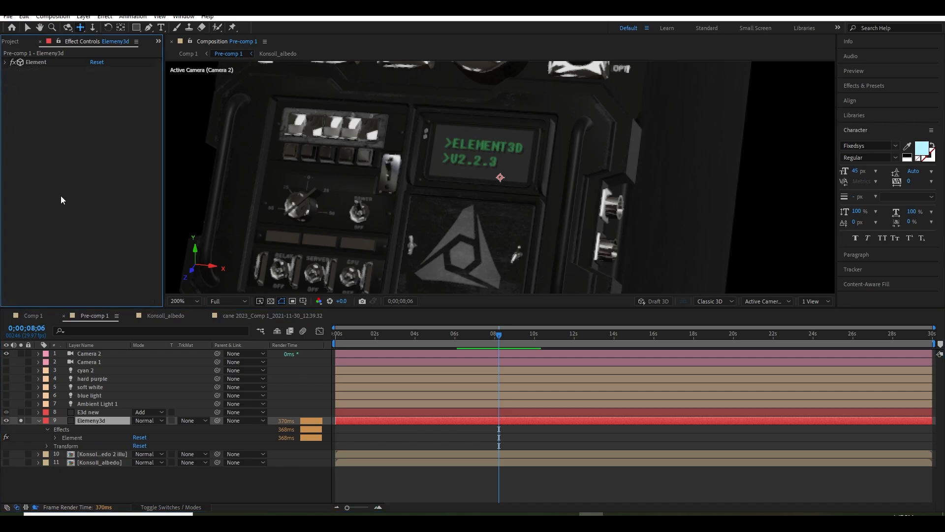
{"action": "key", "text": "ctrl+space"}
{"action": "type", "text": "fas"}
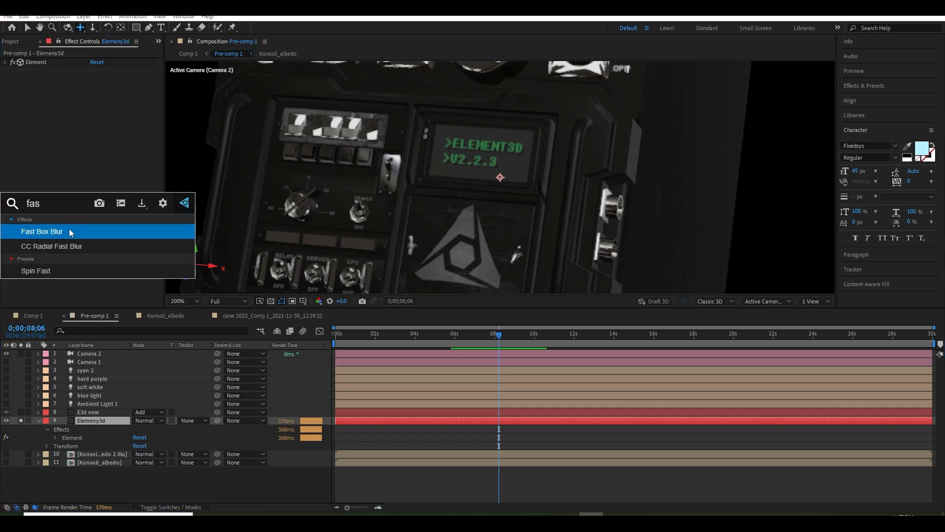
{"action": "left_click", "coordinate": [70, 230]}
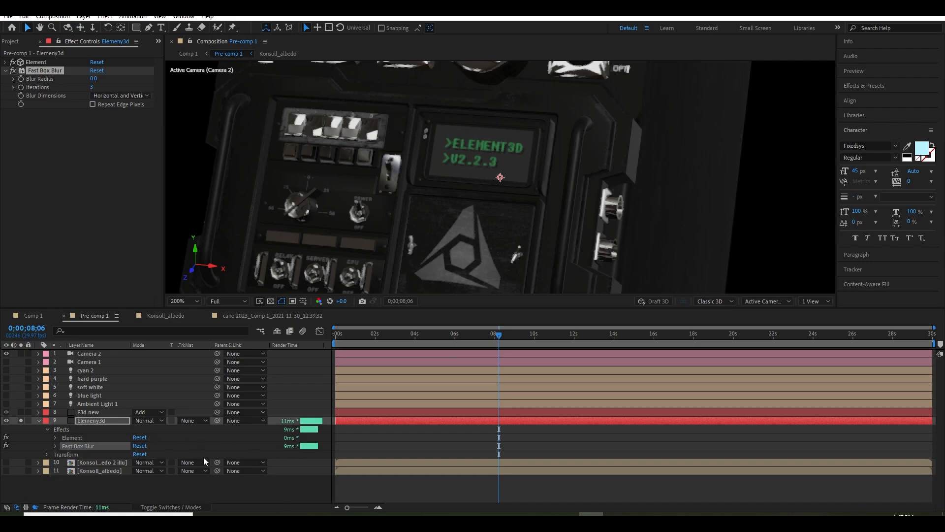
{"action": "left_click", "coordinate": [56, 446]}
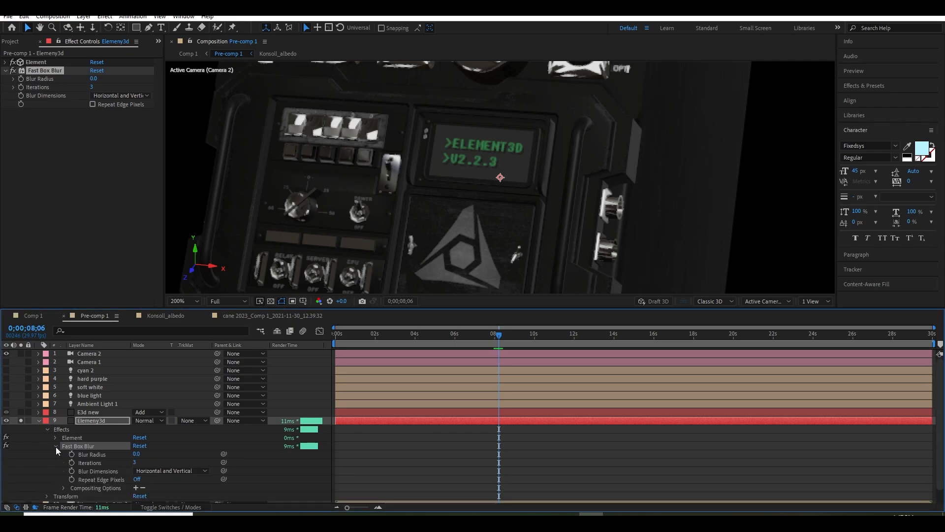
{"action": "left_click", "coordinate": [55, 447]}
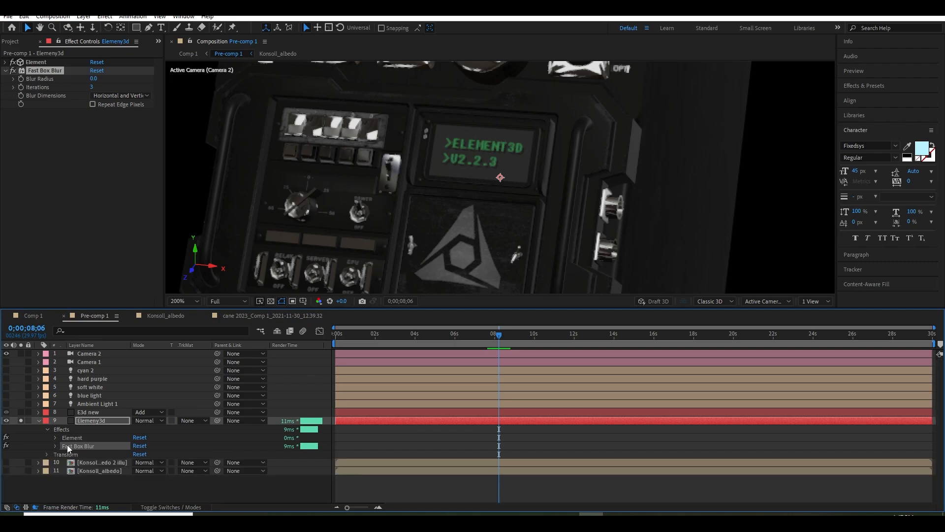
- Duplicate the Fast Box Blur effect twice on the Elemeny3d layer
{"action": "left_click", "coordinate": [34, 72]}
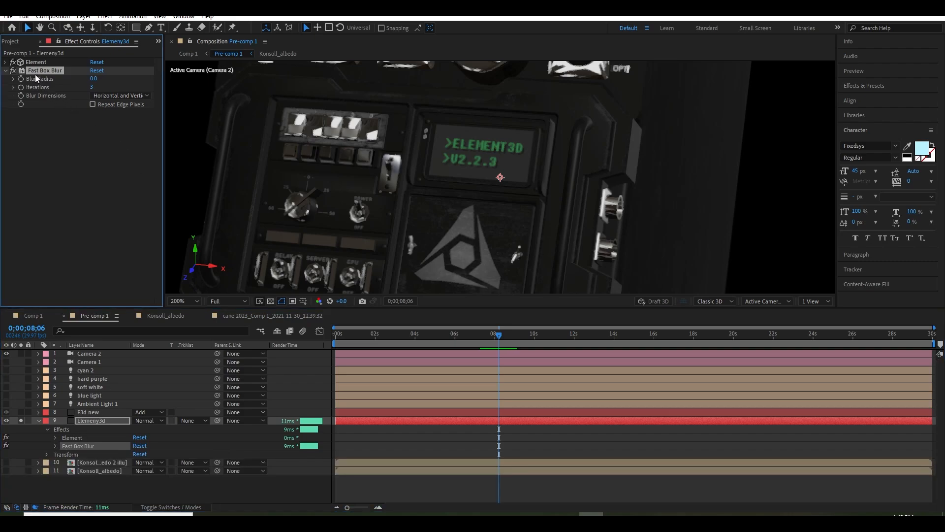
{"action": "key", "text": "ctrl+d"}
{"action": "key", "text": "ctrl+d"}
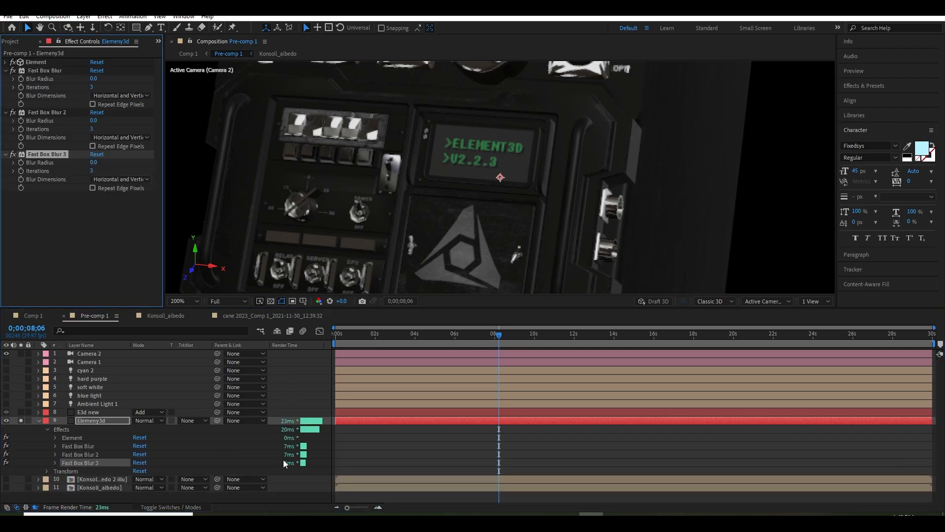
- Delete all three Fast Box Blur effects from the Elemeny3d layer and look over the rendered console
{"action": "left_click", "coordinate": [36, 72], "text": "shift"}
{"action": "key", "text": "Delete"}
{"action": "scroll", "coordinate": [476, 218], "scroll_direction": "down", "scroll_amount": 2}
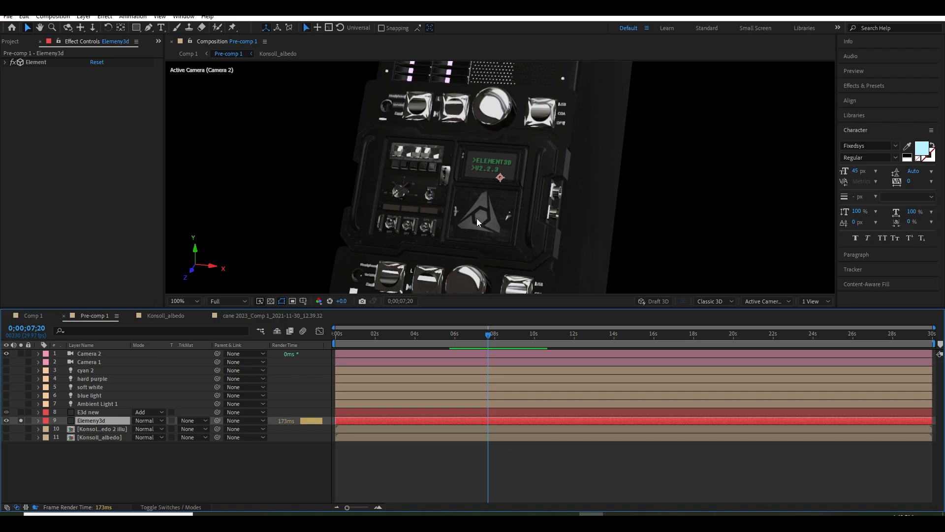
{"action": "scroll", "coordinate": [598, 216], "scroll_direction": "down", "scroll_amount": 1}
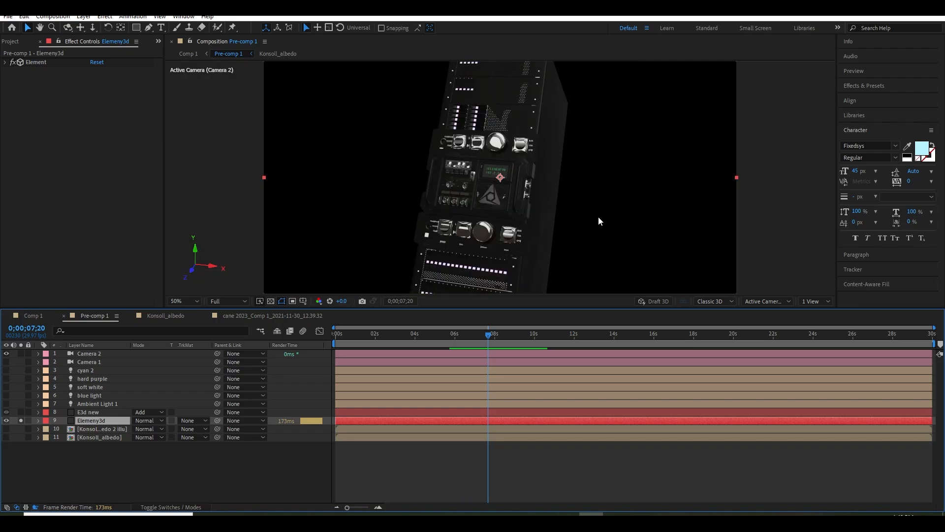
{"action": "scroll", "coordinate": [594, 217], "scroll_direction": "up", "scroll_amount": 1}
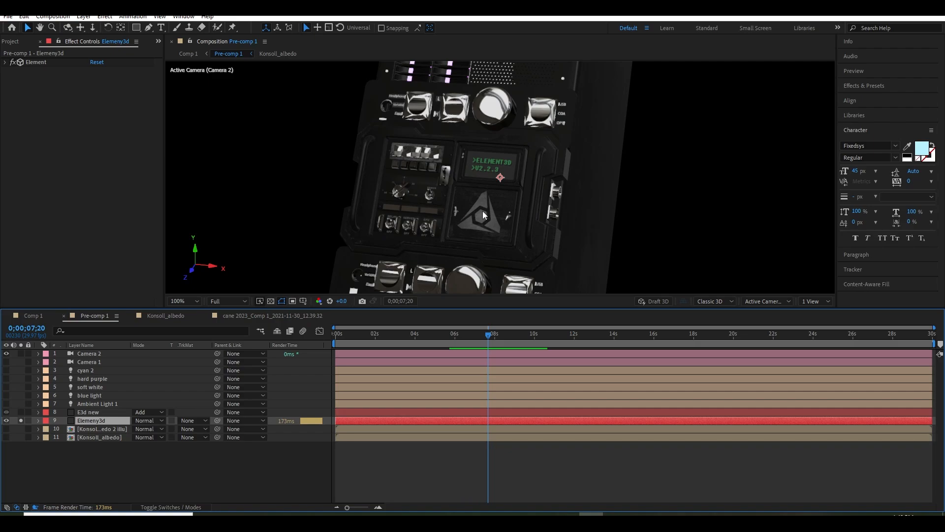
{"action": "middle_click_drag", "start_coordinate": [488, 205], "coordinate": [519, 206]}
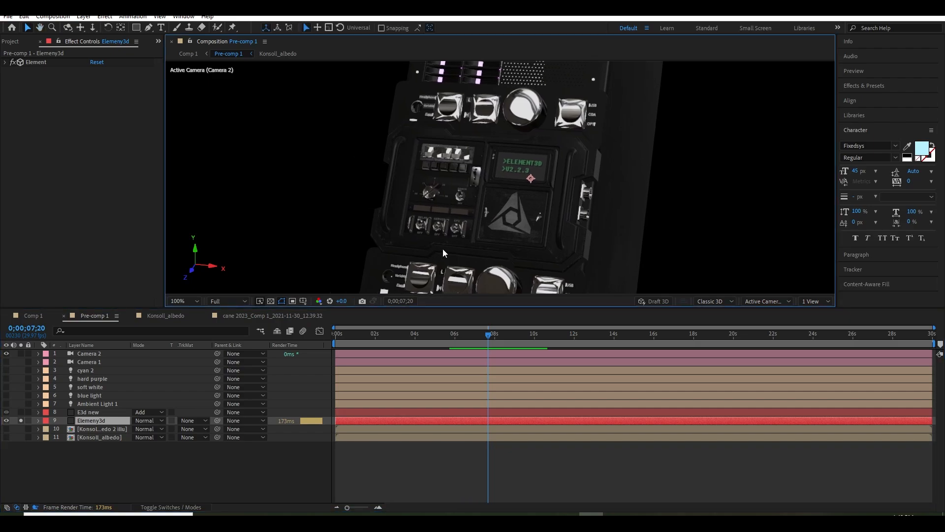
- Hide the layer controls, open the Konsoll_albedo composition and dock its viewer beside Pre-comp 1 with the texture layout in view
{"action": "key", "text": "ctrl+shift+h"}
{"action": "double_click", "coordinate": [104, 436]}
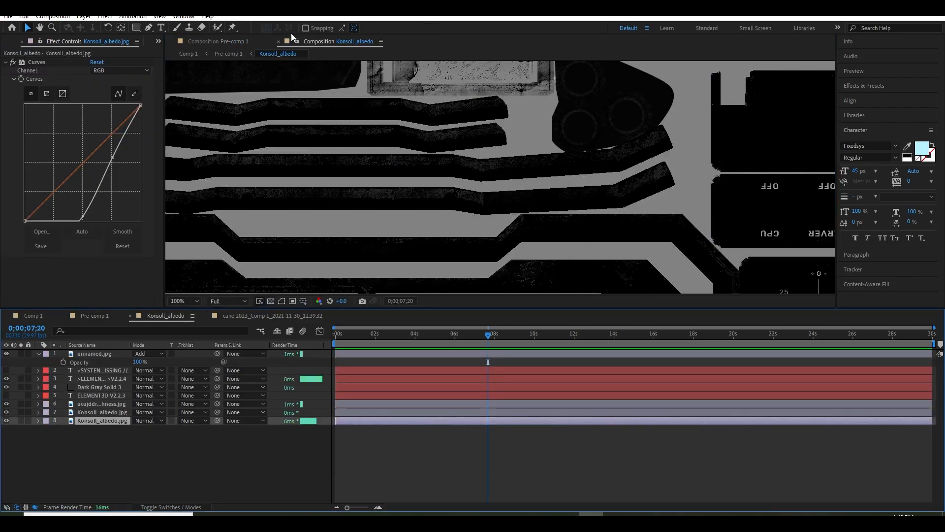
{"action": "left_click_drag", "start_coordinate": [320, 42], "coordinate": [827, 227]}
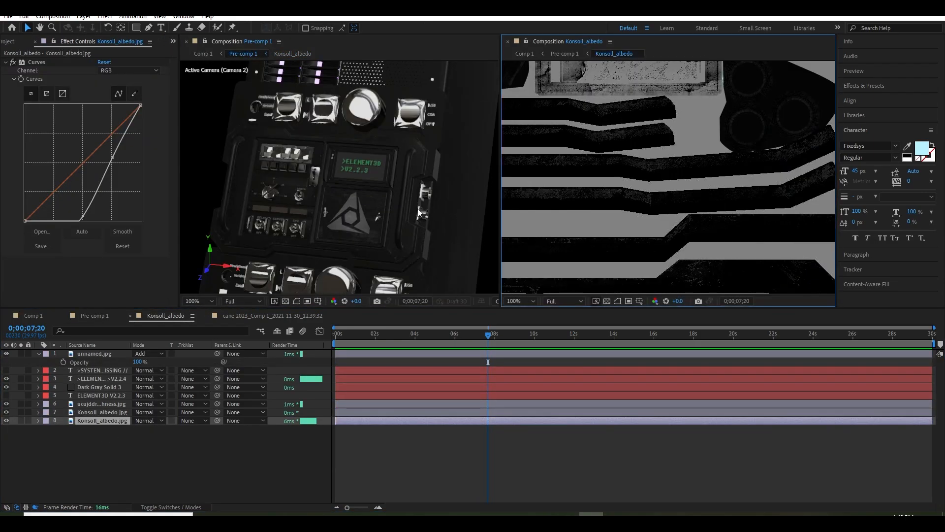
{"action": "scroll", "coordinate": [630, 192], "scroll_direction": "down", "scroll_amount": 7}
{"action": "scroll", "coordinate": [635, 194], "scroll_direction": "up", "scroll_amount": 3}
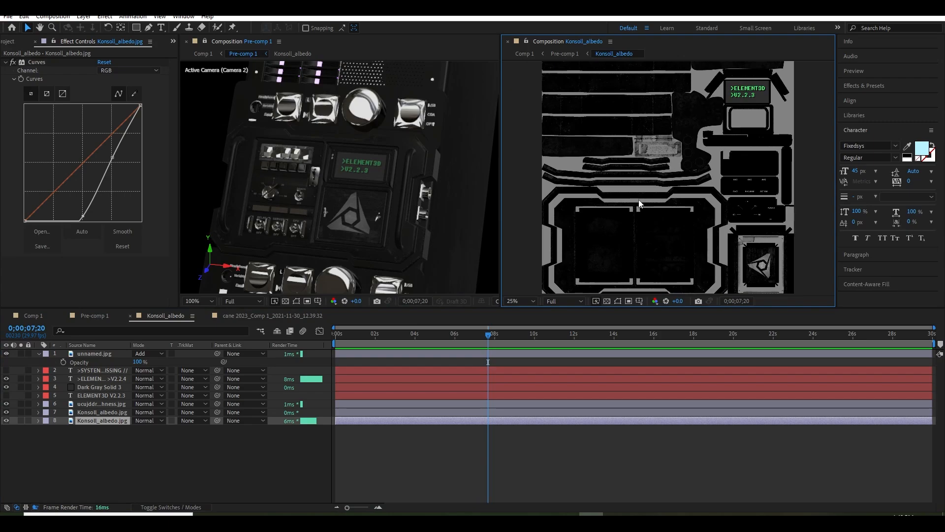
- Solo both Konsoll_albedo.jpg layers and disable the Curves effect on the lower one
{"action": "left_click", "coordinate": [20, 420]}
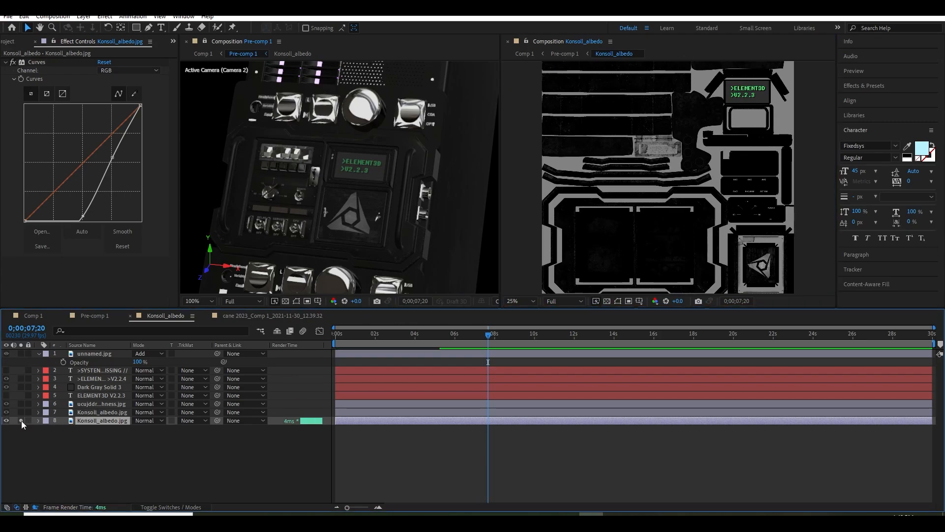
{"action": "left_click", "coordinate": [20, 413]}
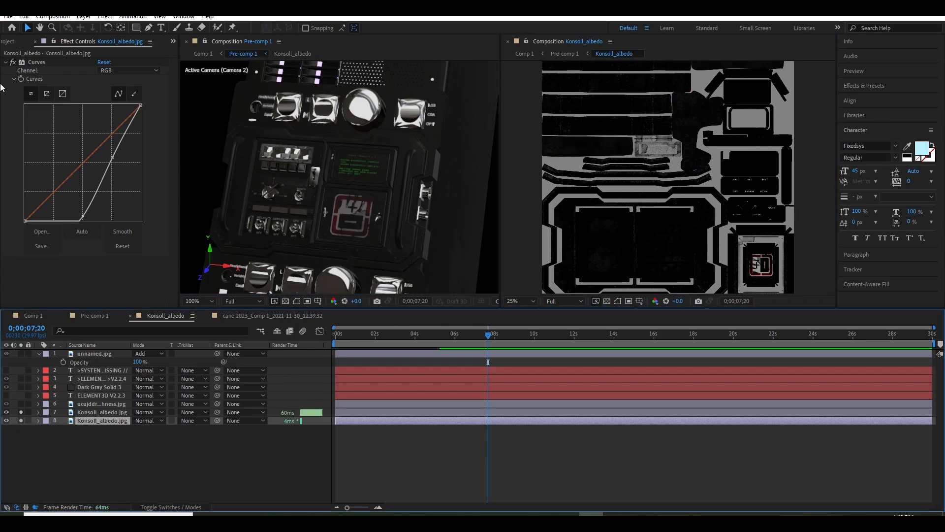
{"action": "left_click", "coordinate": [13, 62]}
- Disable the Curves, Levels and Tint effects on the upper Konsoll_albedo.jpg layer
{"action": "left_click", "coordinate": [81, 412]}
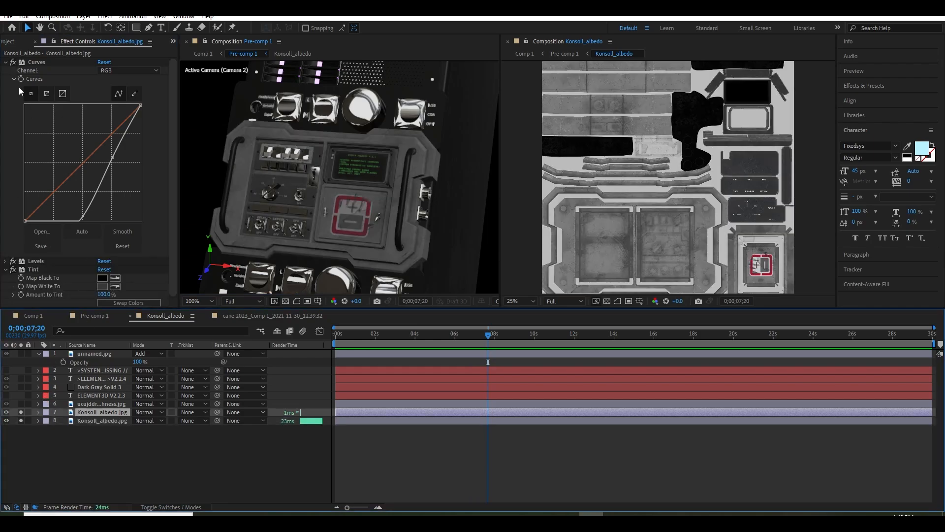
{"action": "left_click", "coordinate": [14, 63]}
{"action": "left_click", "coordinate": [4, 63]}
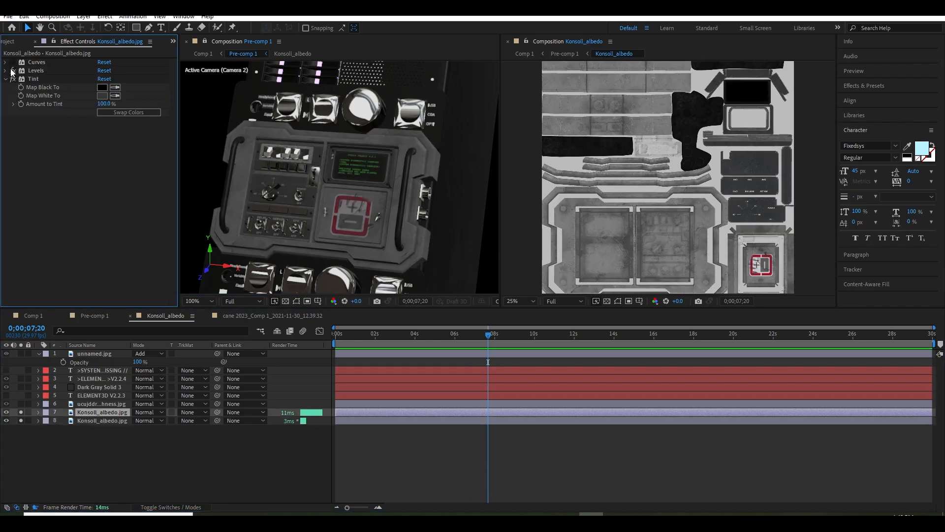
{"action": "left_click", "coordinate": [12, 71]}
{"action": "left_click", "coordinate": [13, 79]}
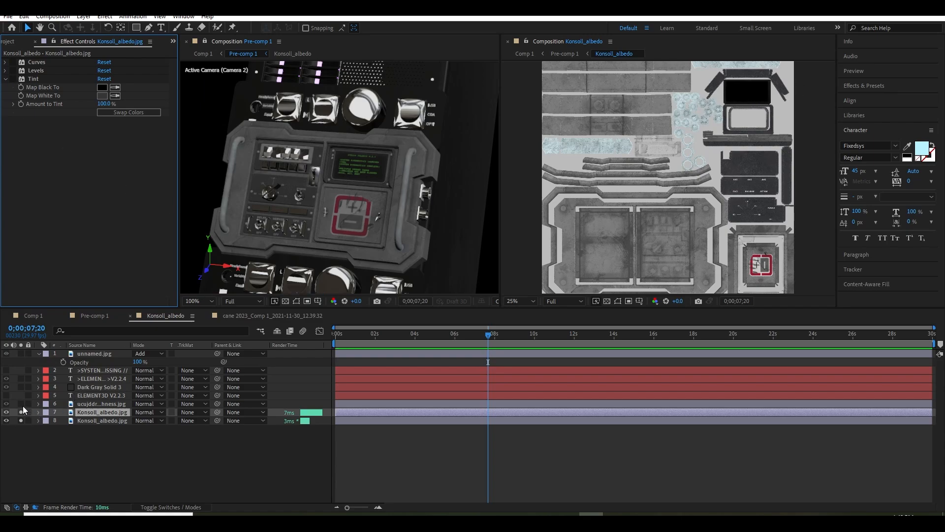
- Re-enable the Curves, Levels and Tint effects on the upper Konsoll_albedo.jpg layer and the Curves effect on the lower one
{"action": "left_click", "coordinate": [13, 71]}
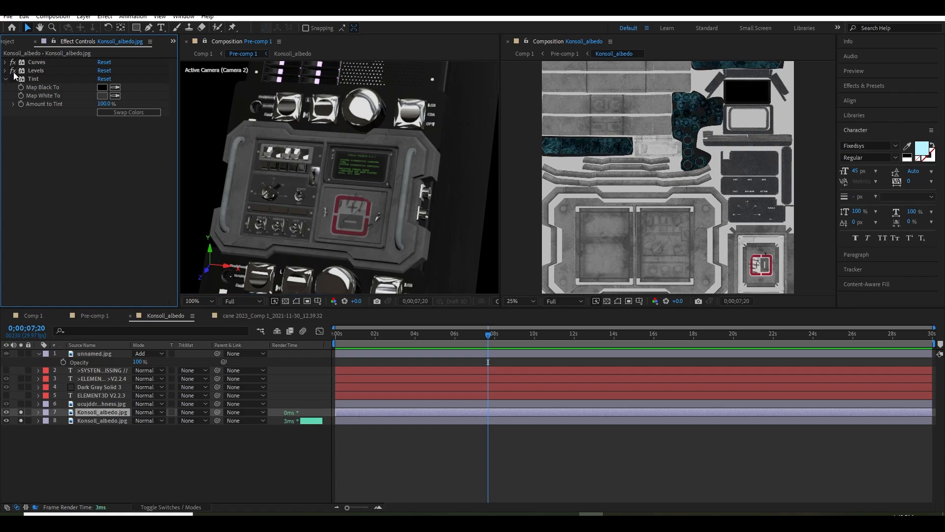
{"action": "left_click", "coordinate": [12, 79]}
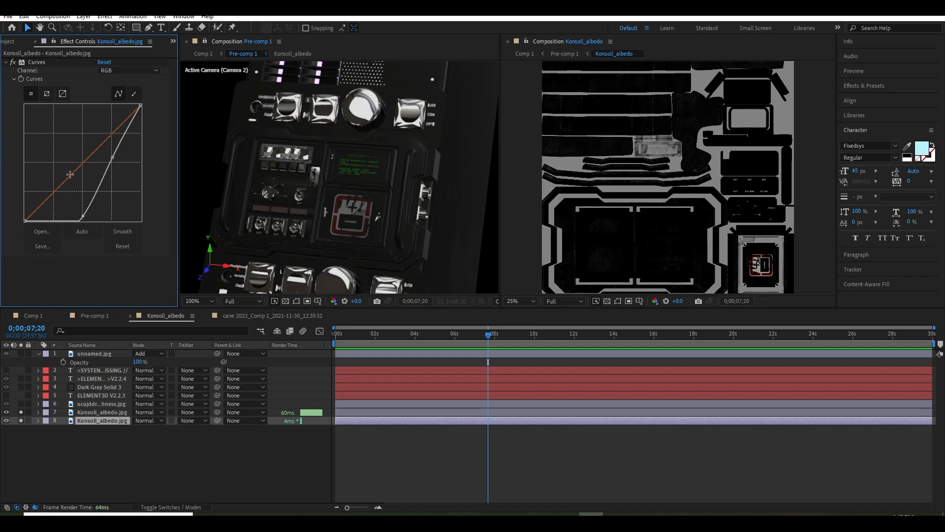
- Solo the Dark Gray Solid 3 layer and take a close look at the console's screen area in the texture
{"action": "left_click", "coordinate": [87, 397]}
{"action": "left_click", "coordinate": [85, 389]}
{"action": "left_click", "coordinate": [21, 387]}
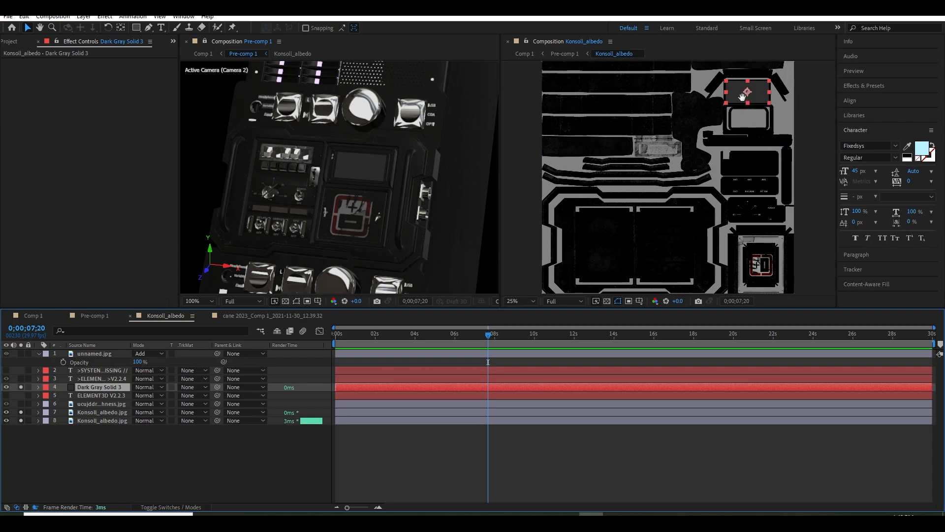
{"action": "scroll", "coordinate": [718, 148], "scroll_direction": "up", "scroll_amount": 4}
{"action": "middle_click_drag", "start_coordinate": [703, 158], "coordinate": [595, 186]}
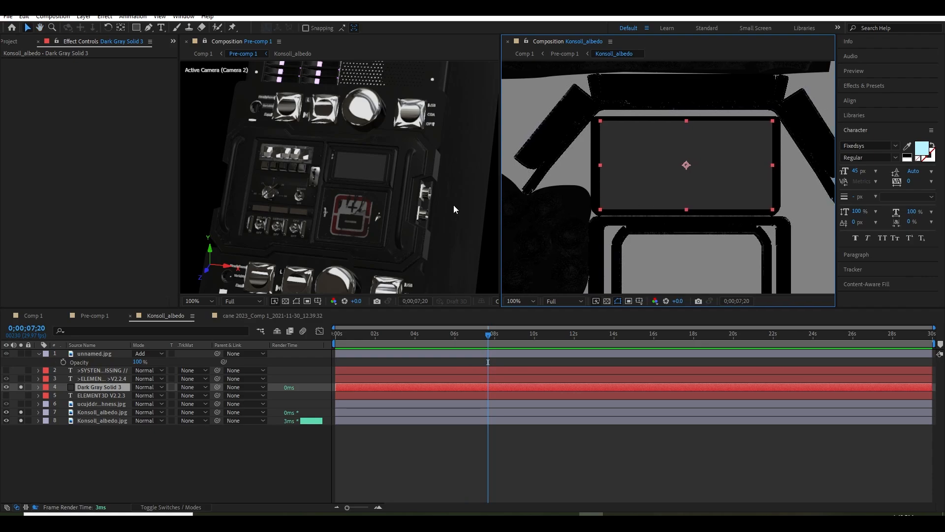
- Solo the green >ELEMENT3D text layer and inspect its Drop Shadow settings and its appearance on the rendered console screen
{"action": "left_click", "coordinate": [76, 378]}
{"action": "left_click", "coordinate": [21, 378]}
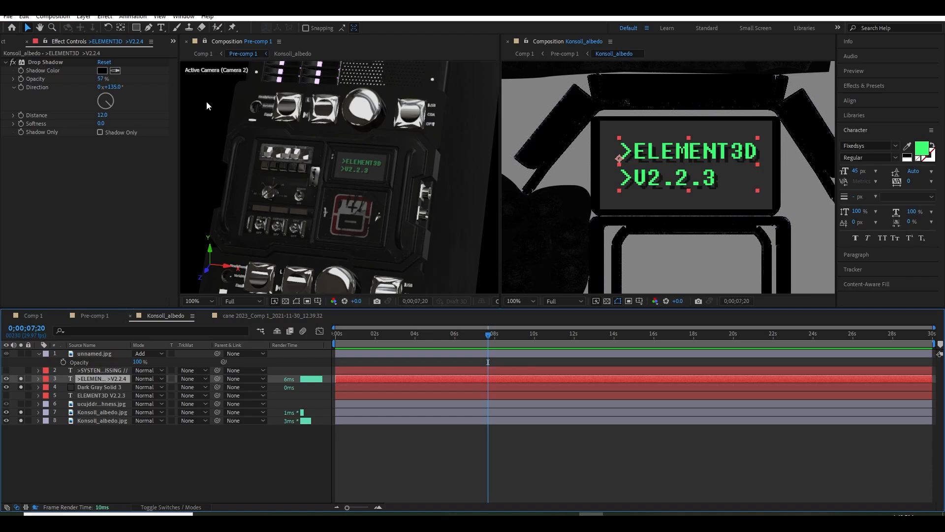
{"action": "scroll", "coordinate": [364, 176], "scroll_direction": "up", "scroll_amount": 2}
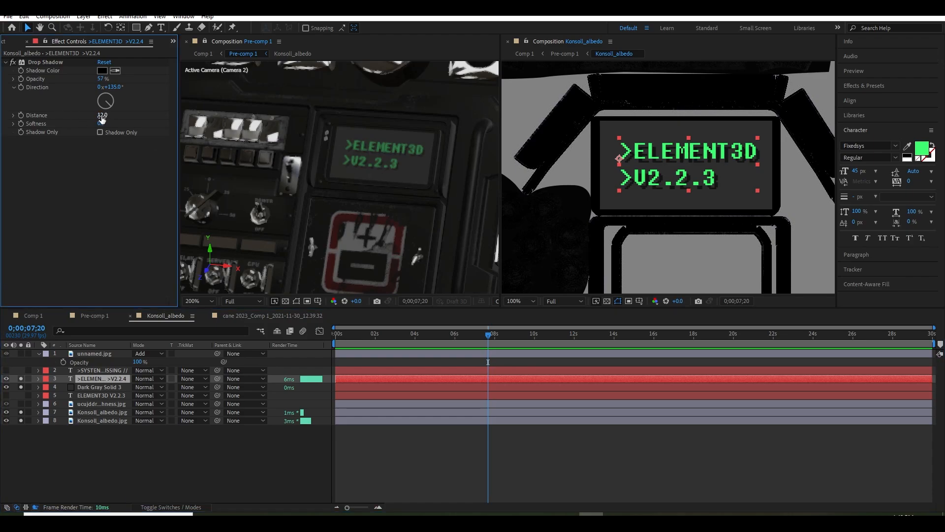
{"action": "left_click_drag", "start_coordinate": [99, 116], "coordinate": [101, 116]}
{"action": "scroll", "coordinate": [288, 232], "scroll_direction": "down", "scroll_amount": 1}
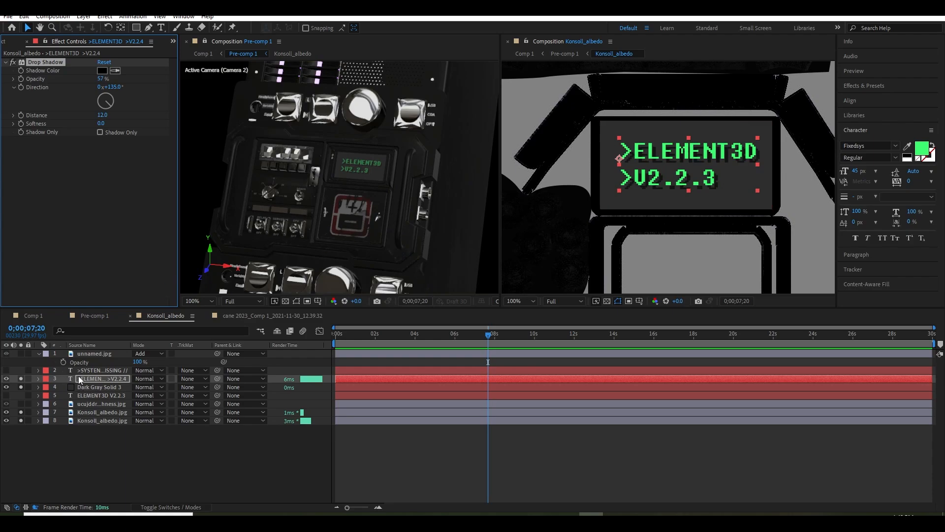
- Leave only the ucujddrn_2K_Roughness.jpg layer soloed and show it against the transparency grid in the Konsoll_albedo viewer
{"action": "left_click", "coordinate": [42, 405]}
{"action": "left_click_drag", "start_coordinate": [21, 411], "coordinate": [22, 420]}
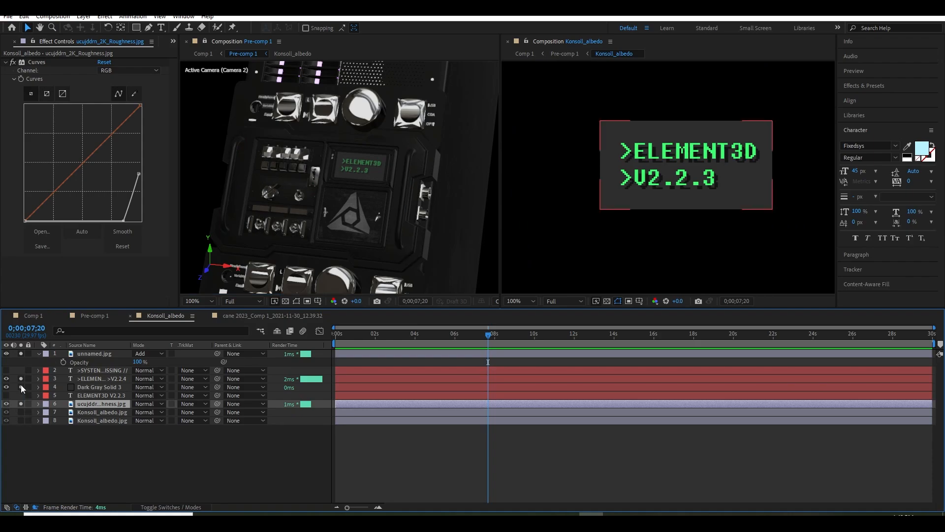
{"action": "left_click_drag", "start_coordinate": [20, 387], "coordinate": [24, 353]}
{"action": "scroll", "coordinate": [543, 246], "scroll_direction": "down", "scroll_amount": 4}
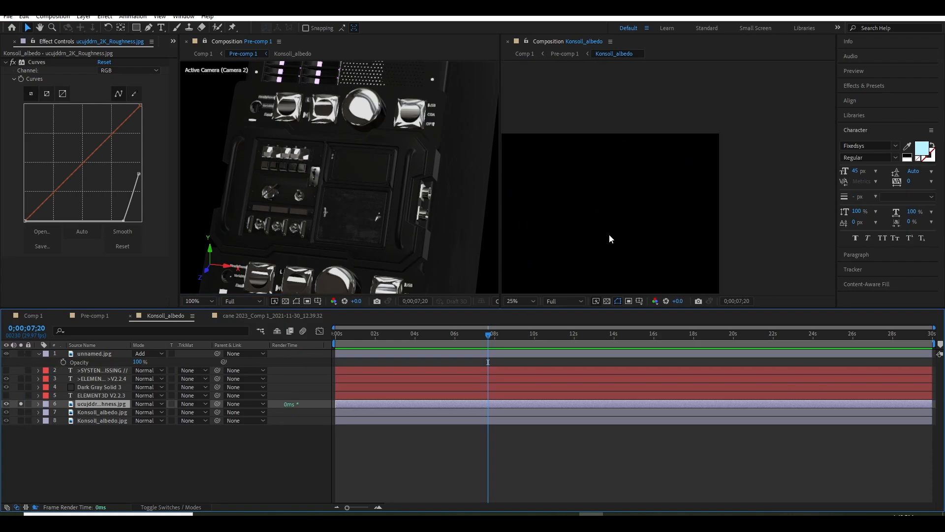
{"action": "left_click", "coordinate": [607, 301]}
{"action": "middle_click_drag", "start_coordinate": [684, 161], "coordinate": [732, 73]}
{"action": "middle_click_drag", "start_coordinate": [703, 258], "coordinate": [661, 230]}
{"action": "scroll", "coordinate": [664, 204], "scroll_direction": "up", "scroll_amount": 2}
{"action": "scroll", "coordinate": [652, 234], "scroll_direction": "up", "scroll_amount": 2}
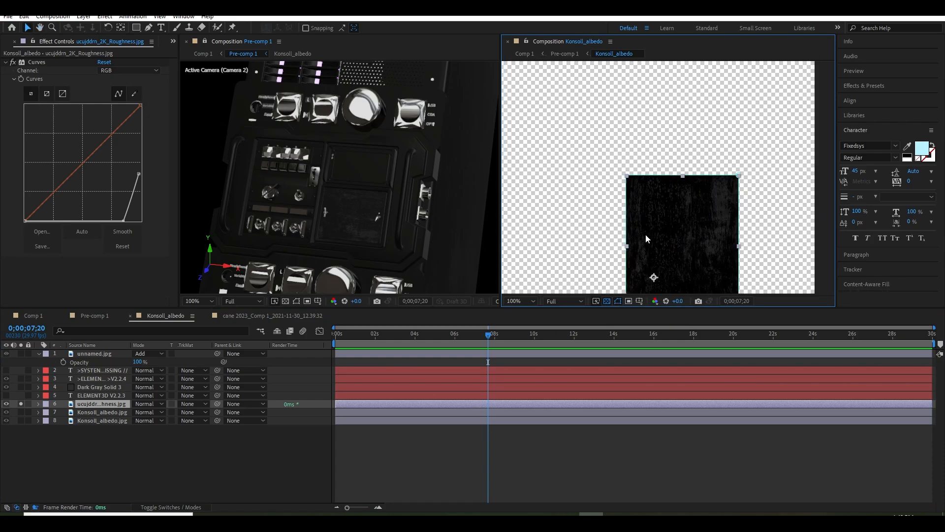
{"action": "scroll", "coordinate": [610, 262], "scroll_direction": "down", "scroll_amount": 2}
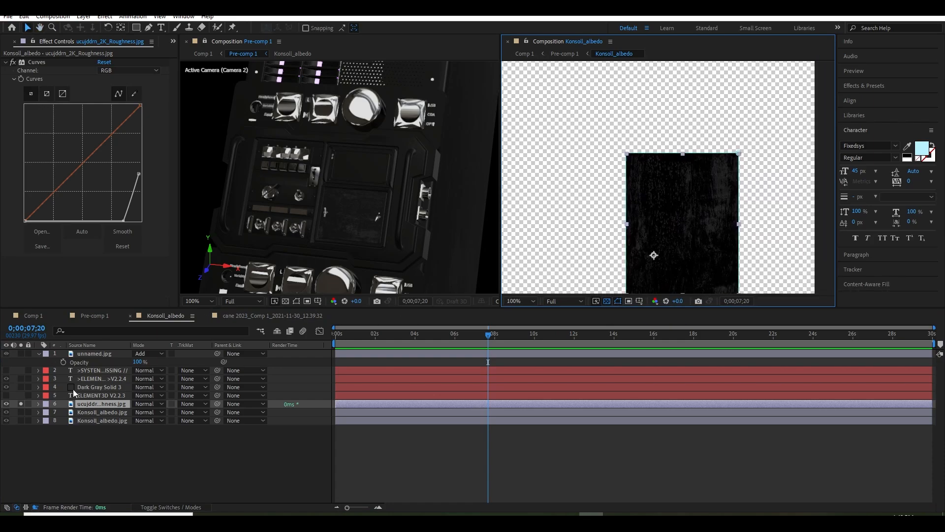
- Solo both Konsoll_albedo.jpg layers, Dark Gray Solid 3, the green >ELEMENT3D text and the unnamed.jpg logo along with the roughness layer
{"action": "left_click", "coordinate": [21, 412]}
{"action": "left_click", "coordinate": [21, 420]}
{"action": "left_click", "coordinate": [21, 386]}
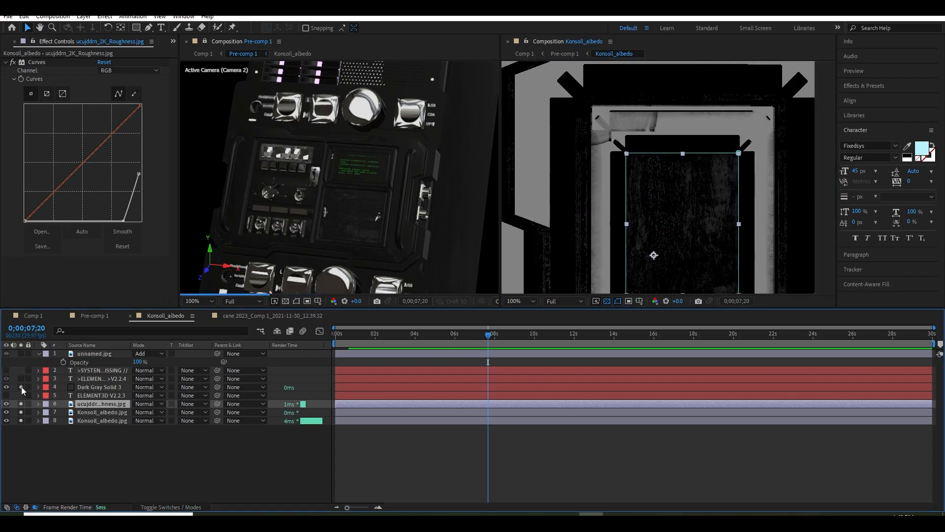
{"action": "left_click", "coordinate": [21, 379]}
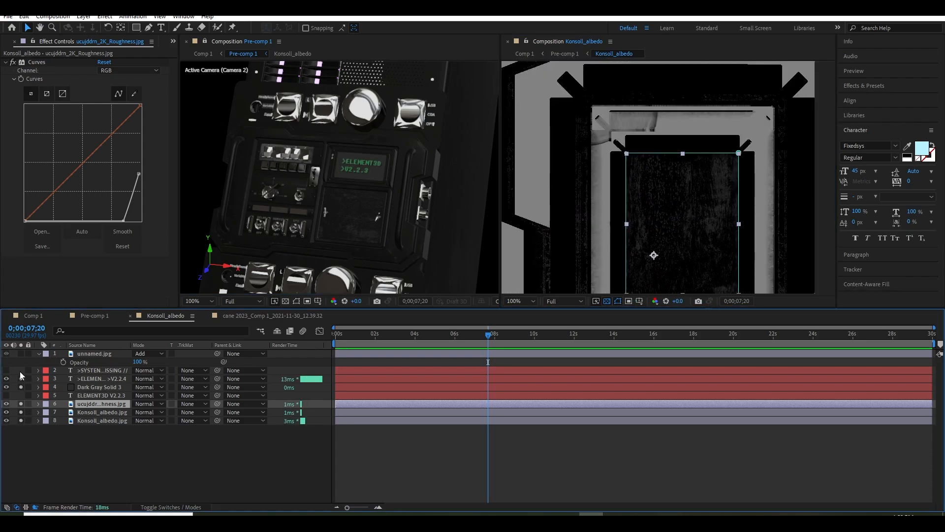
{"action": "left_click", "coordinate": [20, 354]}
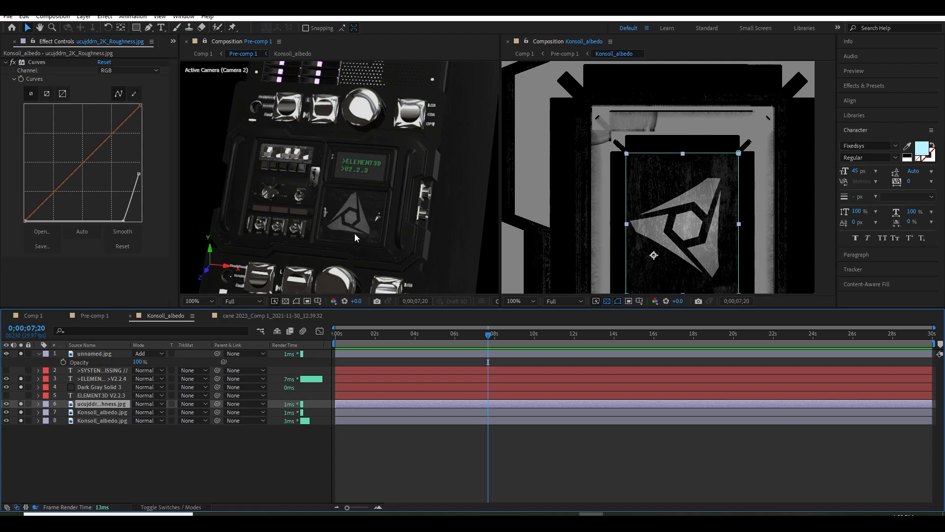
- Close the separate Konsoll_albedo viewer and return to the Pre-comp 1 timeline with more of the rack in view
{"action": "scroll", "coordinate": [355, 235], "scroll_direction": "down", "scroll_amount": 2}
{"action": "scroll", "coordinate": [355, 239], "scroll_direction": "down", "scroll_amount": 1}
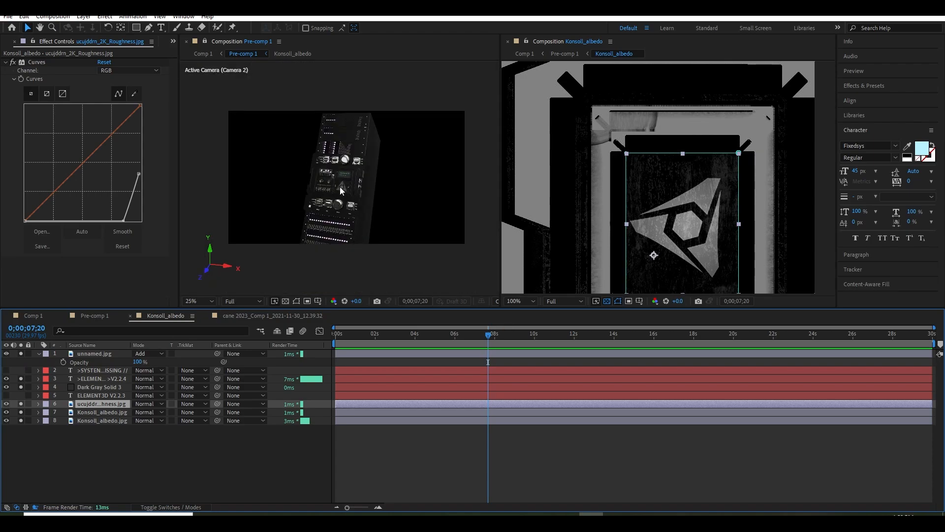
{"action": "scroll", "coordinate": [339, 187], "scroll_direction": "up", "scroll_amount": 1}
{"action": "left_click", "coordinate": [506, 41]}
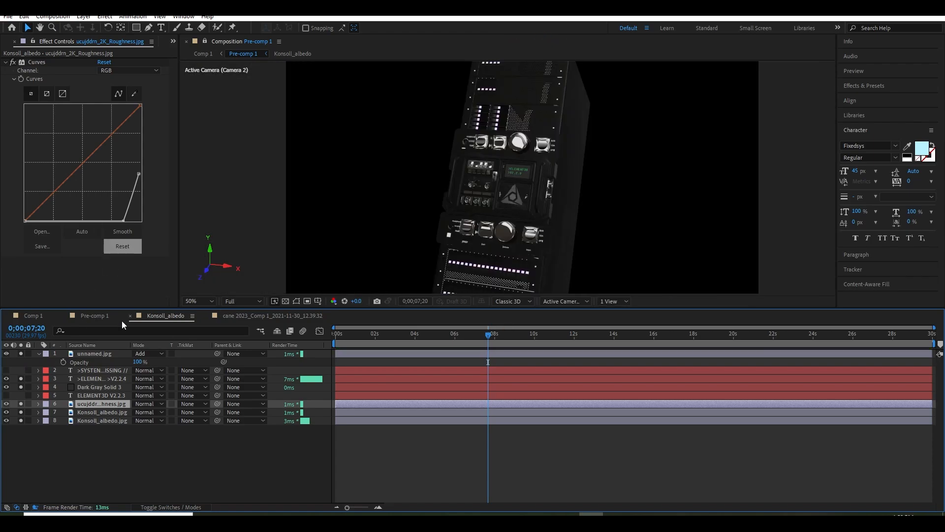
{"action": "left_click", "coordinate": [93, 315]}
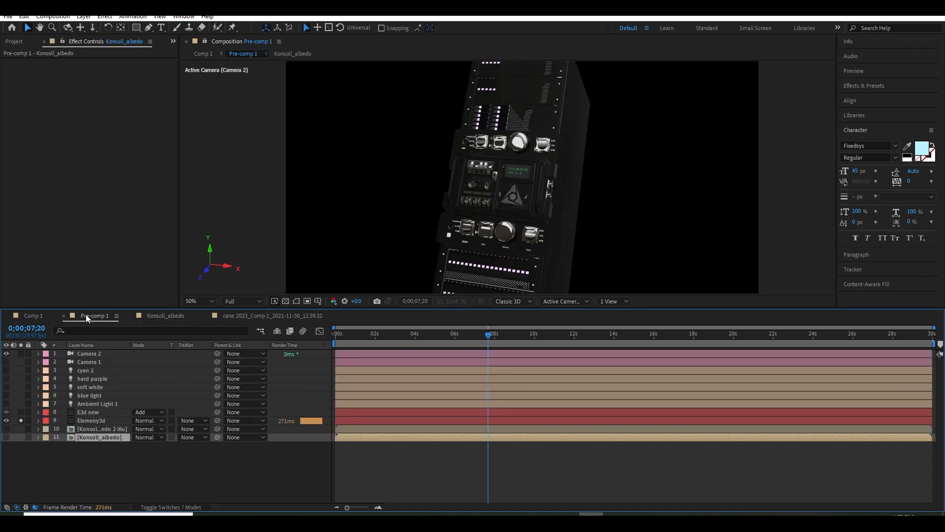
- Set the Group 1 Replicator Shape of the Elemeny3d layer's Element effect to 3D Grid
{"action": "left_click", "coordinate": [87, 421]}
{"action": "left_click", "coordinate": [6, 63]}
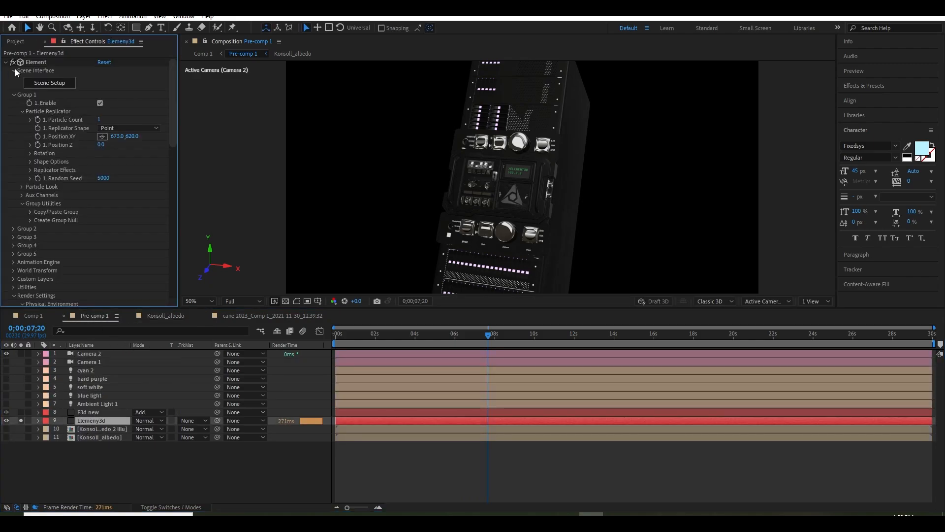
{"action": "left_click", "coordinate": [115, 128]}
{"action": "left_click", "coordinate": [141, 149]}
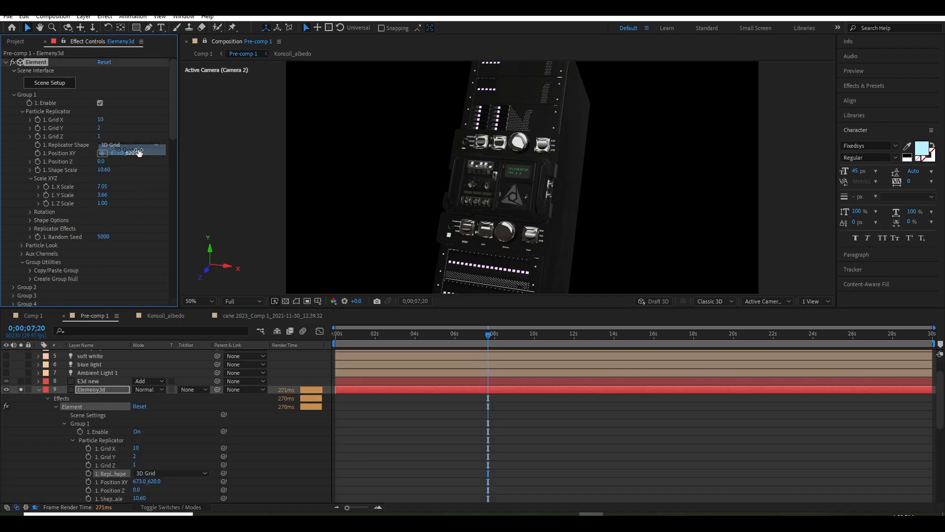
{"action": "key", "text": "comma"}
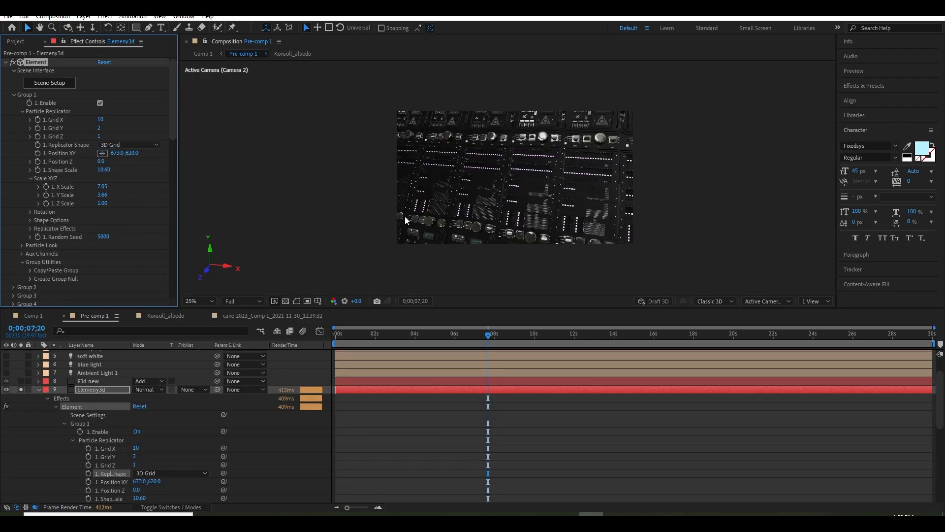
{"action": "scroll", "coordinate": [510, 220], "scroll_direction": "up", "scroll_amount": 2}
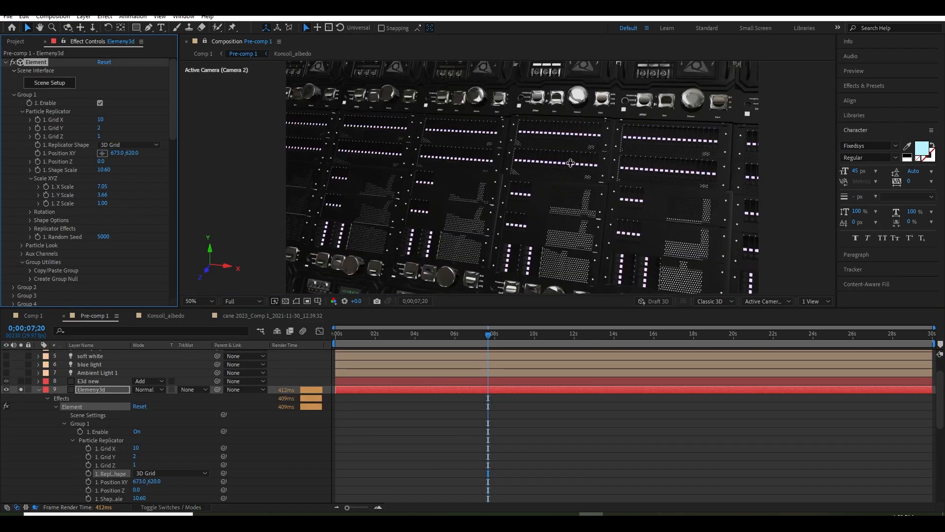
- Pan the camera to frame the row of console panels and set the preview resolution to Half
{"action": "key", "text": "c"}
{"action": "key", "text": "c"}
{"action": "key", "text": "c"}
{"action": "key", "text": "c"}
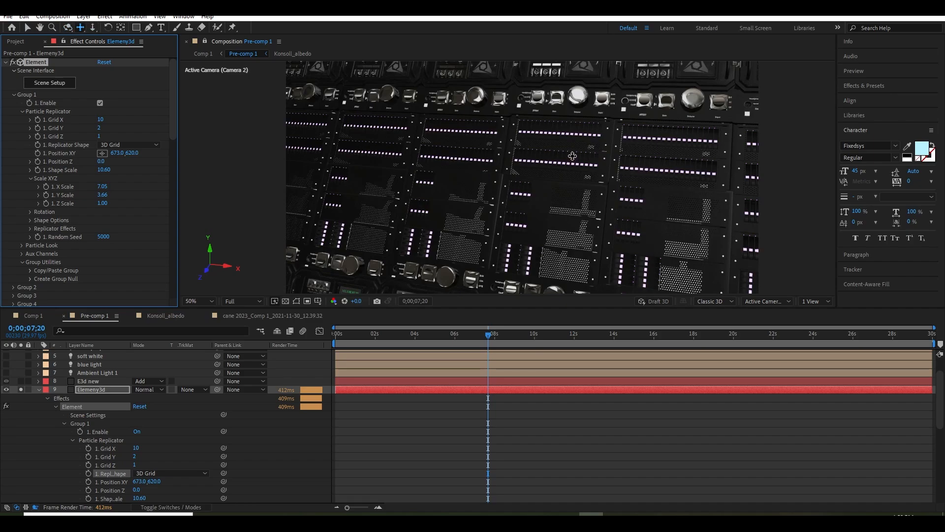
{"action": "left_click_drag", "start_coordinate": [555, 236], "coordinate": [531, 269]}
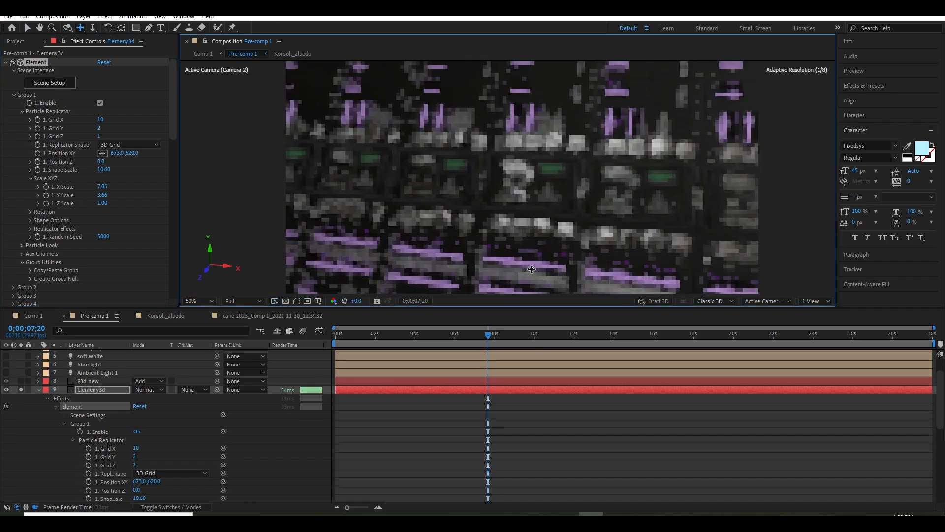
{"action": "left_click", "coordinate": [243, 301]}
{"action": "left_click", "coordinate": [246, 326]}
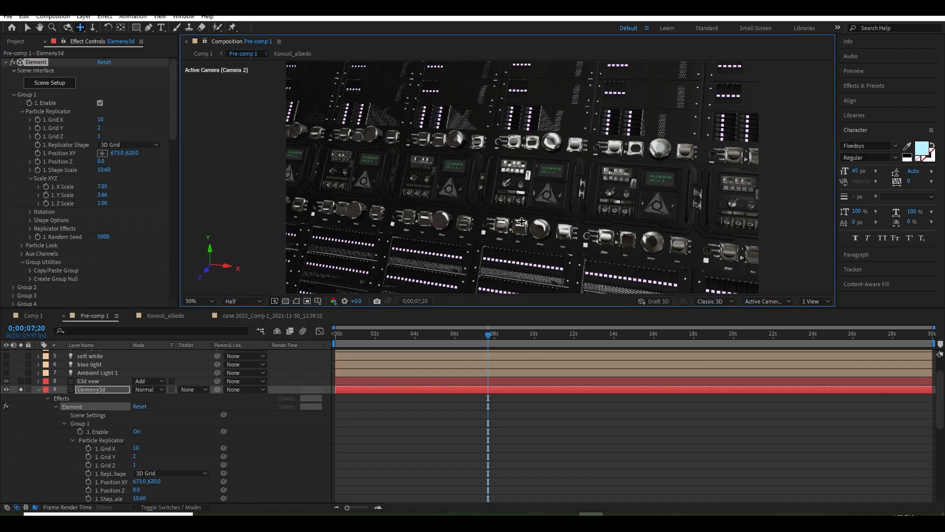
- Orbit and pan the camera around the replicated racks to an oblique view along the console panels
{"action": "key", "text": "c"}
{"action": "key", "text": "c"}
{"action": "left_click_drag", "start_coordinate": [592, 202], "coordinate": [578, 204]}
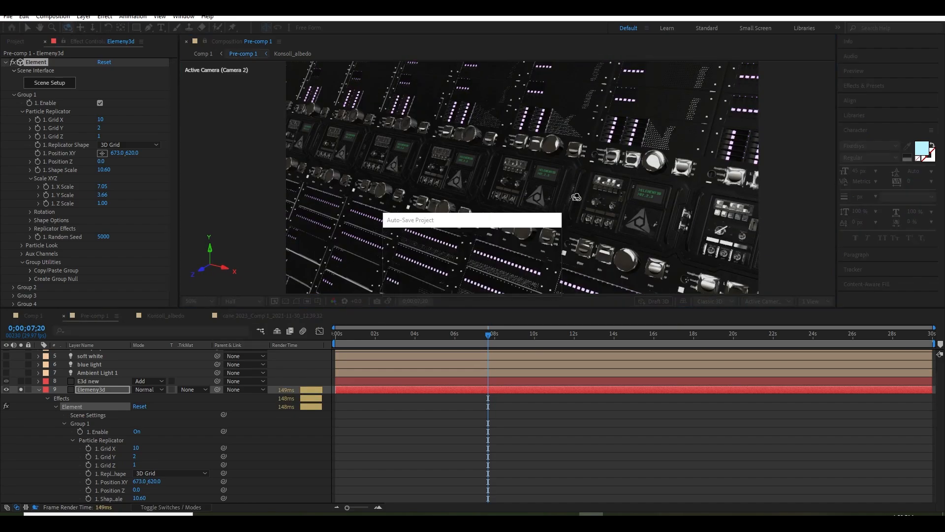
{"action": "key", "text": "c"}
{"action": "left_click_drag", "start_coordinate": [538, 194], "coordinate": [585, 202]}
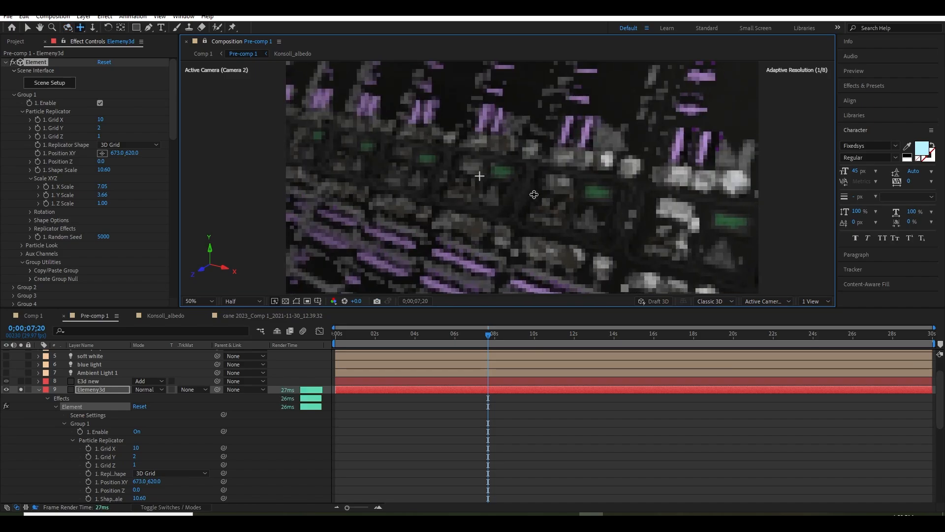
{"action": "key", "text": "c"}
{"action": "key", "text": "c"}
{"action": "key", "text": "c"}
{"action": "key", "text": "c"}
{"action": "key", "text": "c"}
{"action": "left_click_drag", "start_coordinate": [521, 182], "coordinate": [488, 195]}
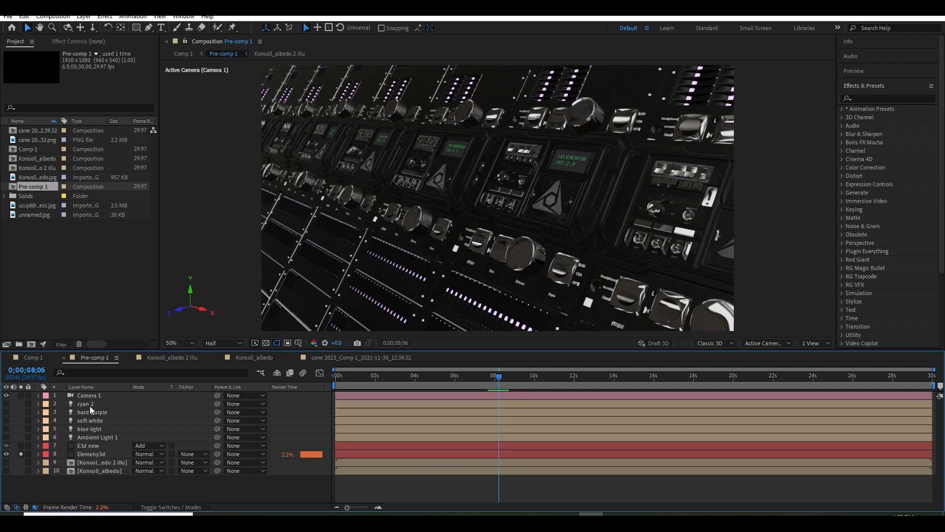
- Enable Ray-Traced shadows in the Element render settings of the Elemeny3d layer
{"action": "left_click", "coordinate": [90, 453]}
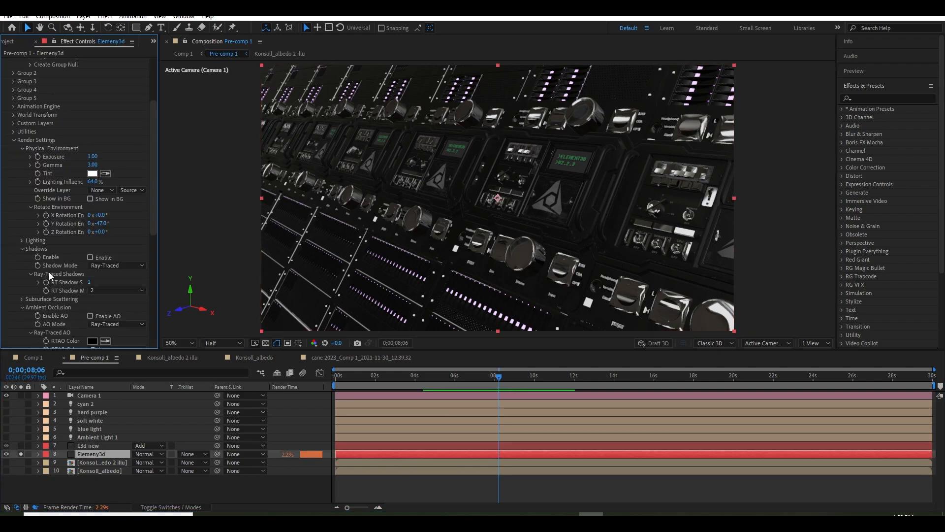
{"action": "scroll", "coordinate": [49, 276], "scroll_direction": "down", "scroll_amount": 1}
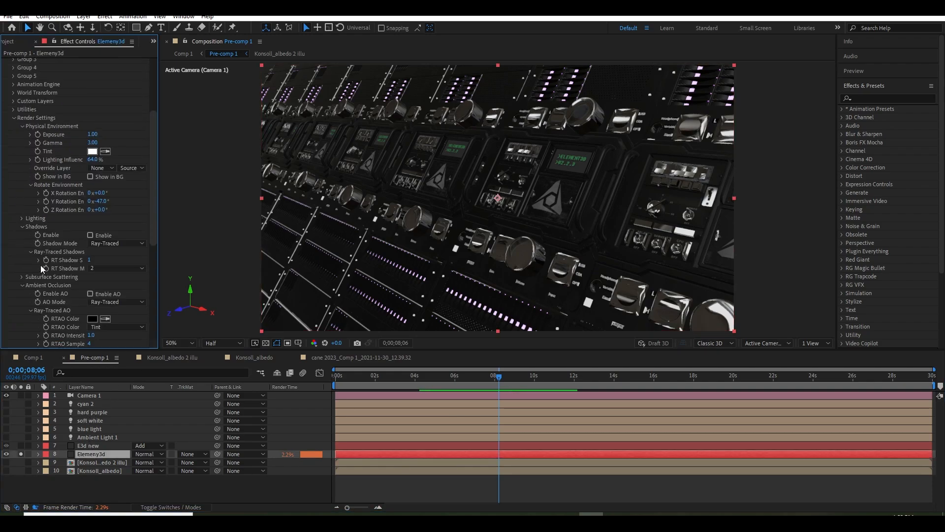
{"action": "left_click", "coordinate": [95, 235]}
- Turn on the blue light layer and review its spot light settings without changing them
{"action": "left_click", "coordinate": [102, 436]}
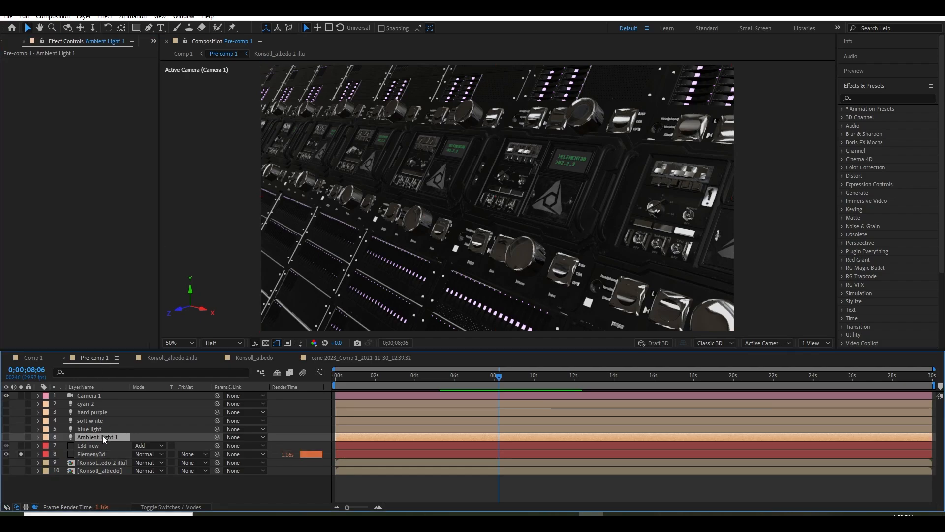
{"action": "left_click", "coordinate": [86, 428]}
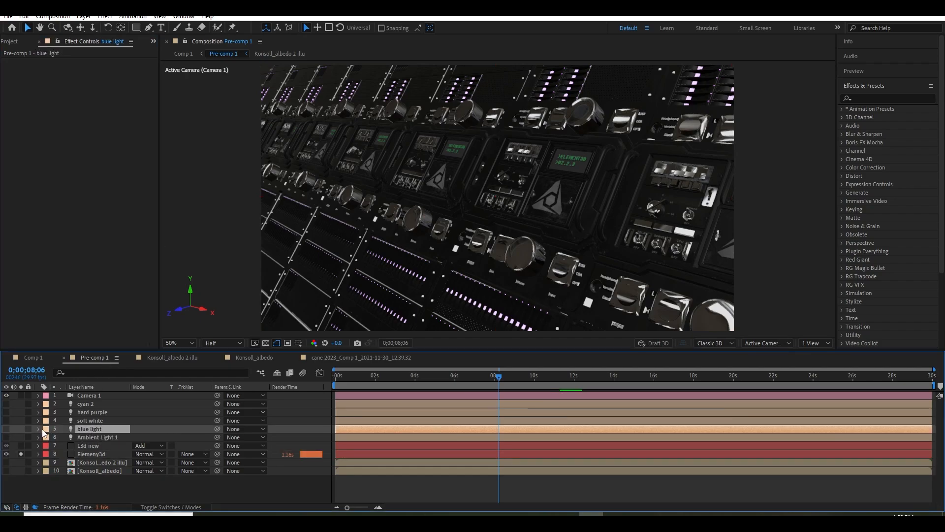
{"action": "left_click", "coordinate": [6, 429]}
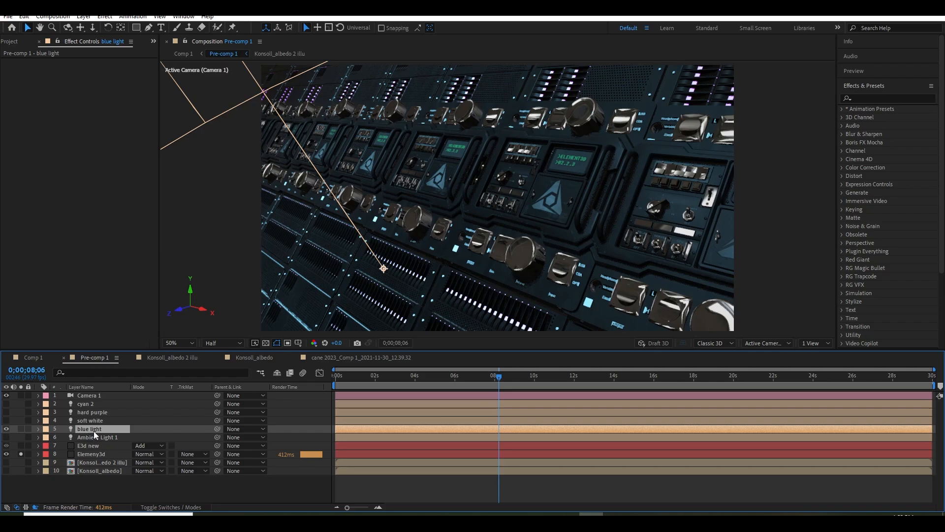
{"action": "double_click", "coordinate": [94, 429]}
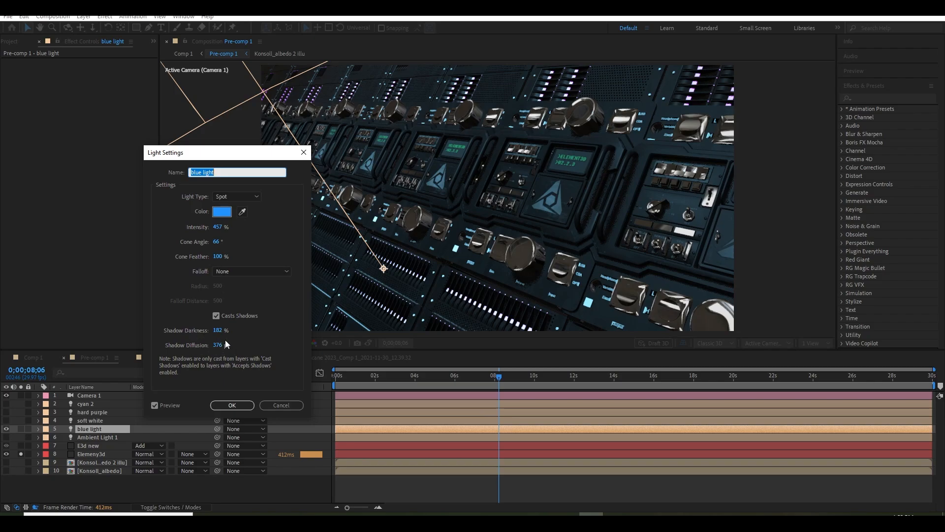
{"action": "left_click", "coordinate": [232, 405]}
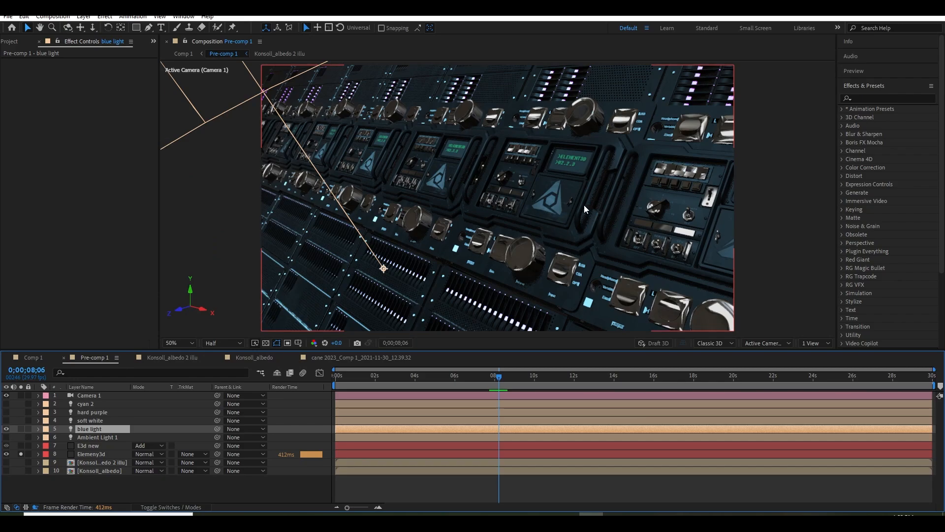
- Turn on the soft white light layer in addition to the blue light
{"action": "left_click", "coordinate": [90, 421]}
{"action": "left_click_drag", "start_coordinate": [6, 429], "coordinate": [6, 420]}
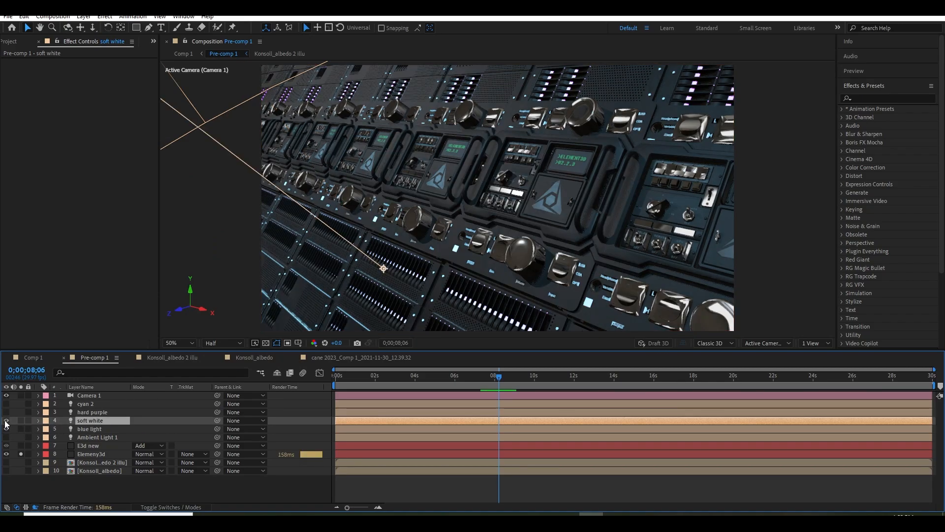
- Turn on the hard purple and cyan 2 light layers in addition to the blue and soft white lights
{"action": "left_click", "coordinate": [6, 428]}
{"action": "left_click", "coordinate": [90, 412]}
{"action": "left_click", "coordinate": [6, 412]}
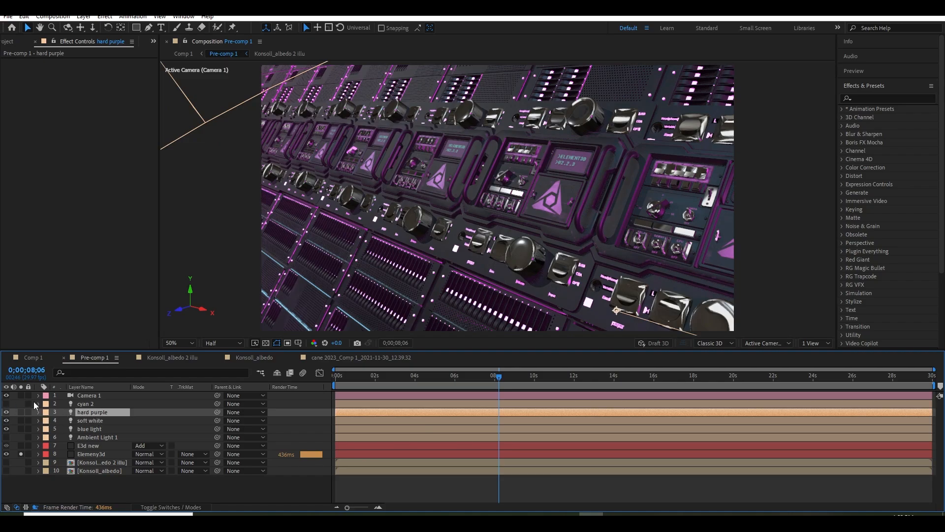
{"action": "left_click", "coordinate": [79, 403]}
{"action": "left_click", "coordinate": [6, 403]}
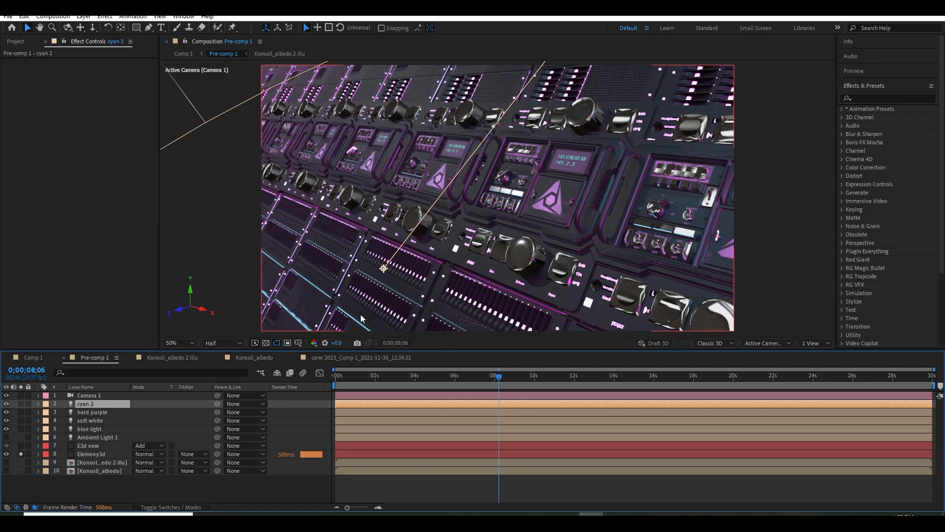
- Try Physical Environment gamma values of 1 and 2 on the Elemeny3d layer, and restore it to 3
{"action": "left_click", "coordinate": [91, 454]}
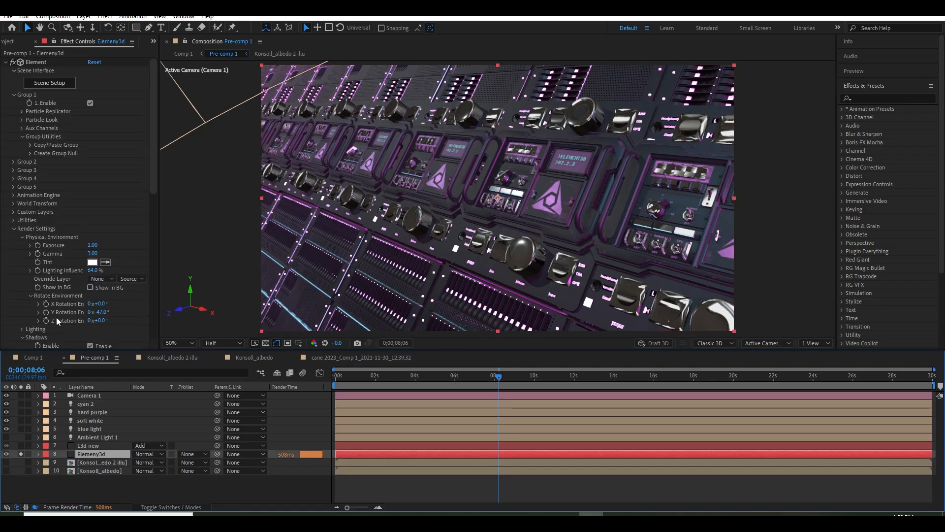
{"action": "scroll", "coordinate": [21, 264], "scroll_direction": "down", "scroll_amount": 3}
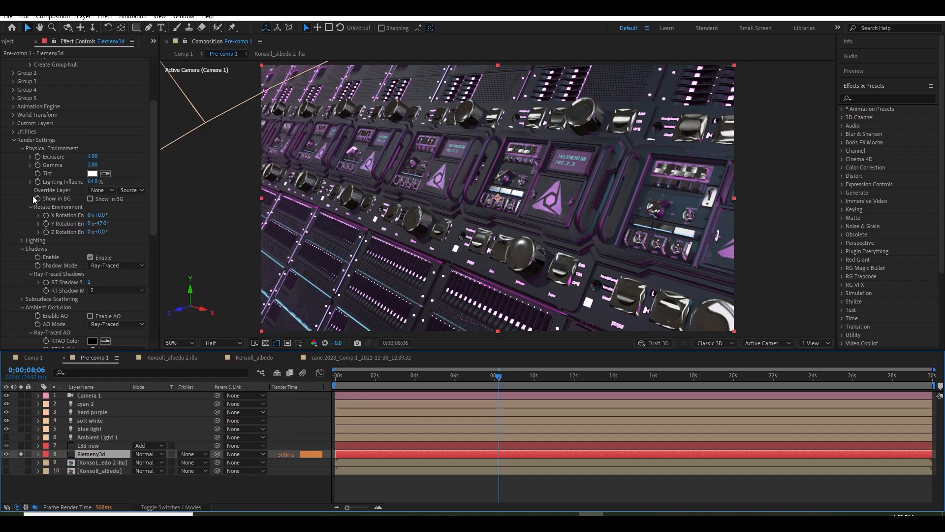
{"action": "left_click", "coordinate": [93, 165]}
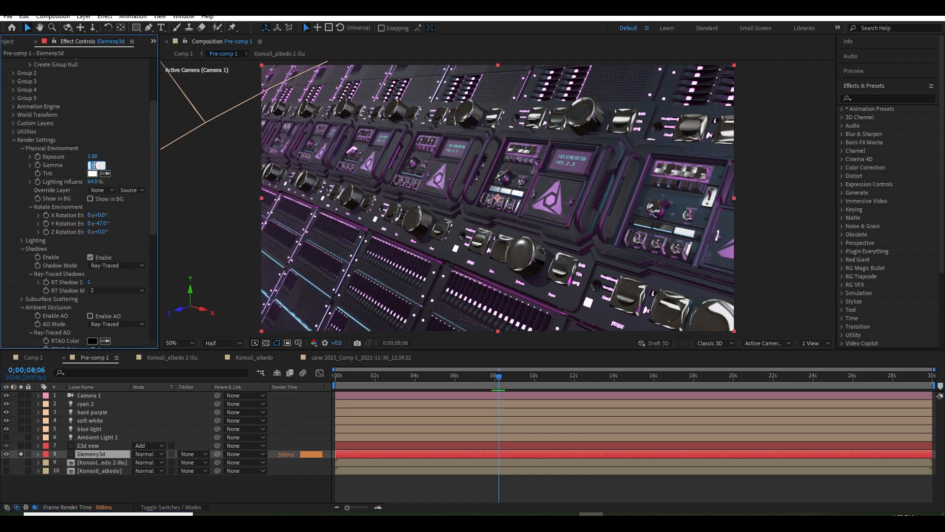
{"action": "key", "text": "Return"}
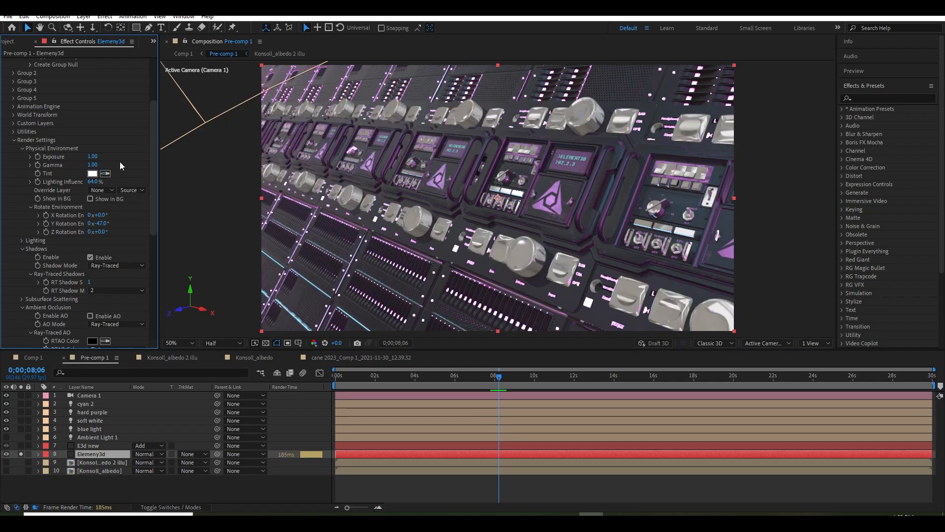
{"action": "left_click", "coordinate": [93, 165]}
{"action": "type", "text": "2"}
{"action": "left_click", "coordinate": [92, 164]}
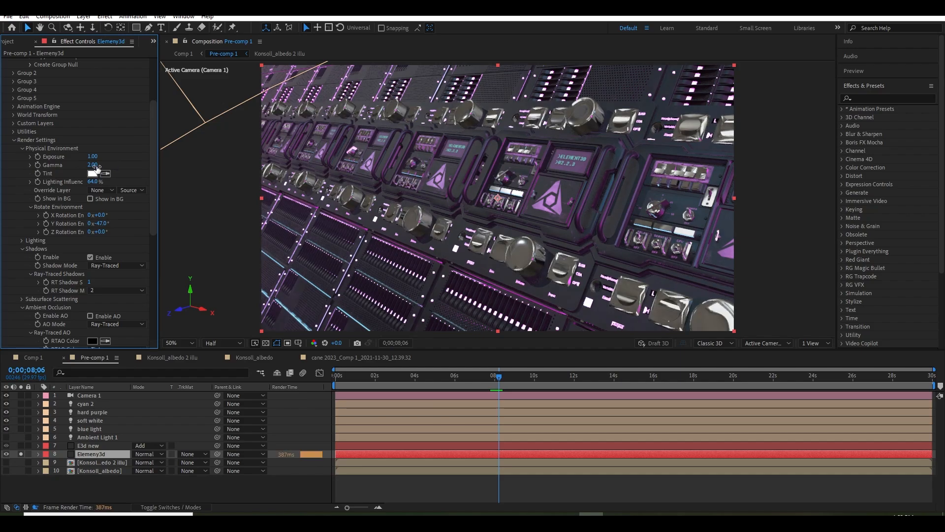
{"action": "type", "text": "3"}
{"action": "key", "text": "Return"}
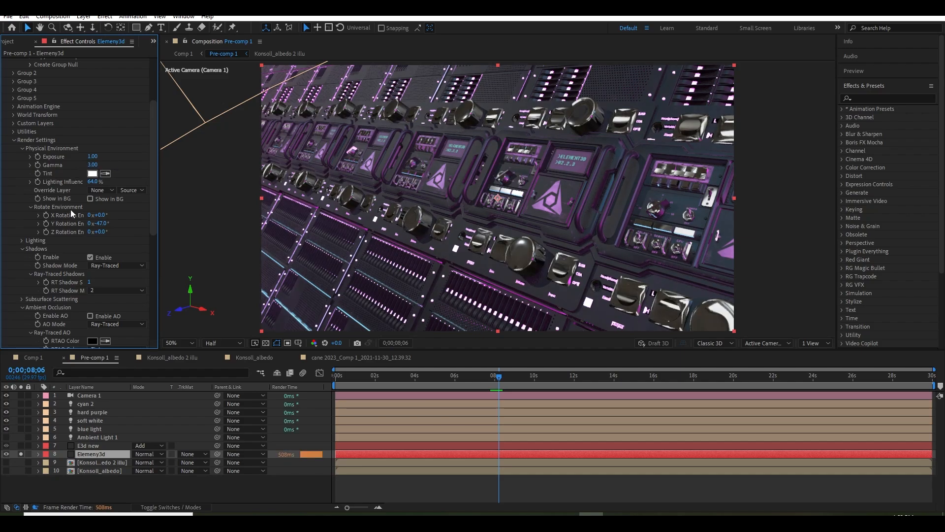
- Enable ray-traced ambient occlusion and fog in the Element render settings of the Elemeny3d layer
{"action": "scroll", "coordinate": [74, 249], "scroll_direction": "down", "scroll_amount": 6}
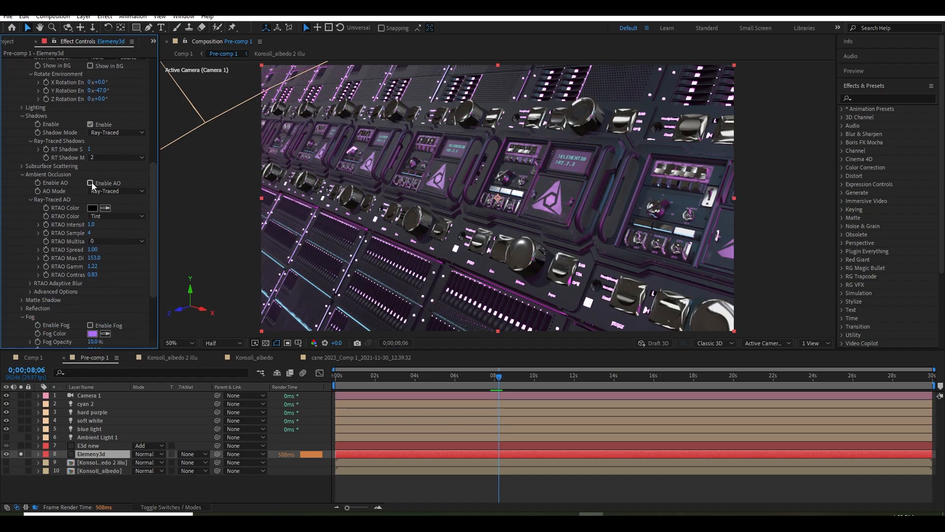
{"action": "left_click", "coordinate": [91, 183]}
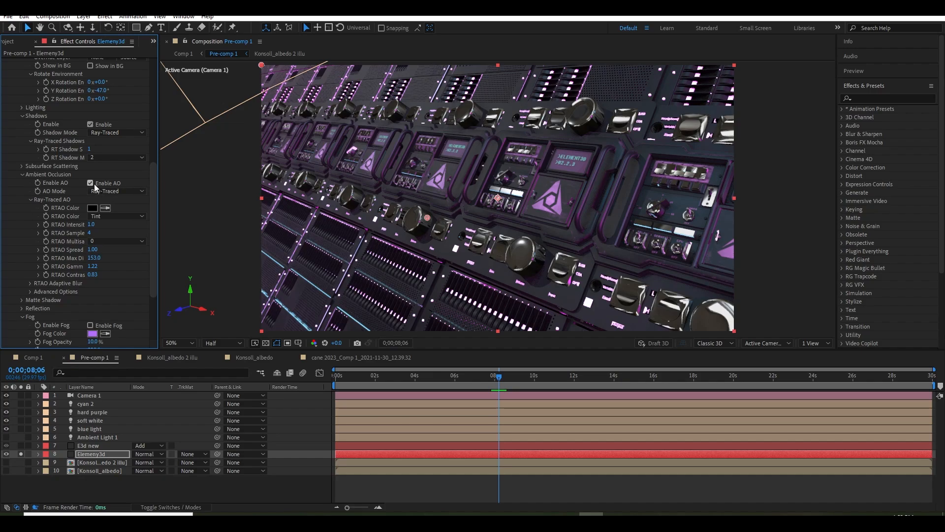
{"action": "left_click", "coordinate": [91, 183]}
{"action": "left_click", "coordinate": [90, 183]}
{"action": "scroll", "coordinate": [74, 237], "scroll_direction": "down", "scroll_amount": 3}
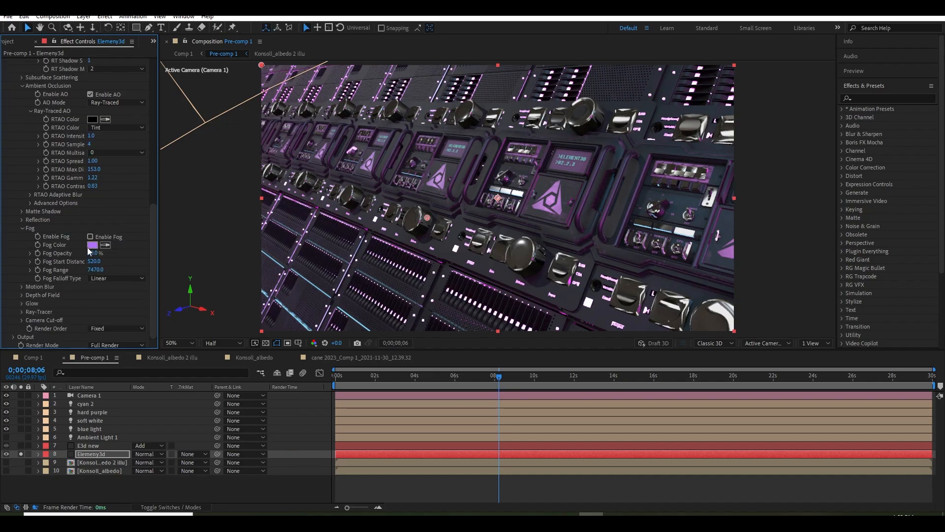
{"action": "left_click", "coordinate": [90, 237]}
- Review the Element output settings, including multisampling, supersampling and the Sampling & Aliasing options
{"action": "scroll", "coordinate": [84, 308], "scroll_direction": "down", "scroll_amount": 1}
{"action": "left_click", "coordinate": [14, 335]}
{"action": "scroll", "coordinate": [32, 331], "scroll_direction": "down", "scroll_amount": 5}
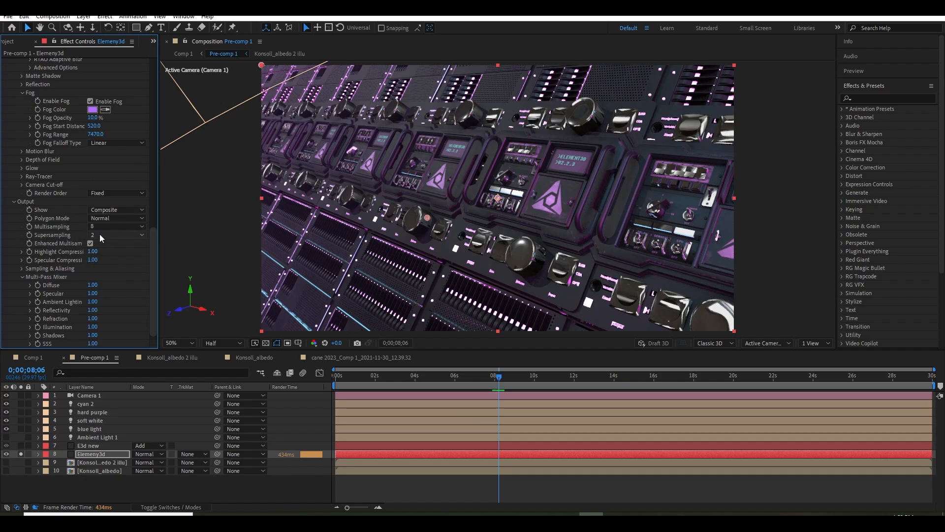
{"action": "scroll", "coordinate": [123, 305], "scroll_direction": "down", "scroll_amount": 1}
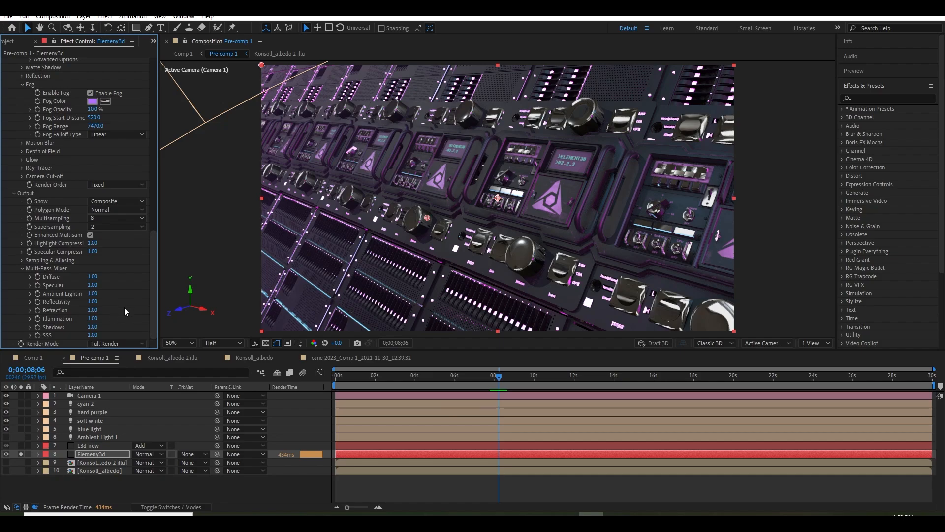
{"action": "left_click", "coordinate": [22, 260]}
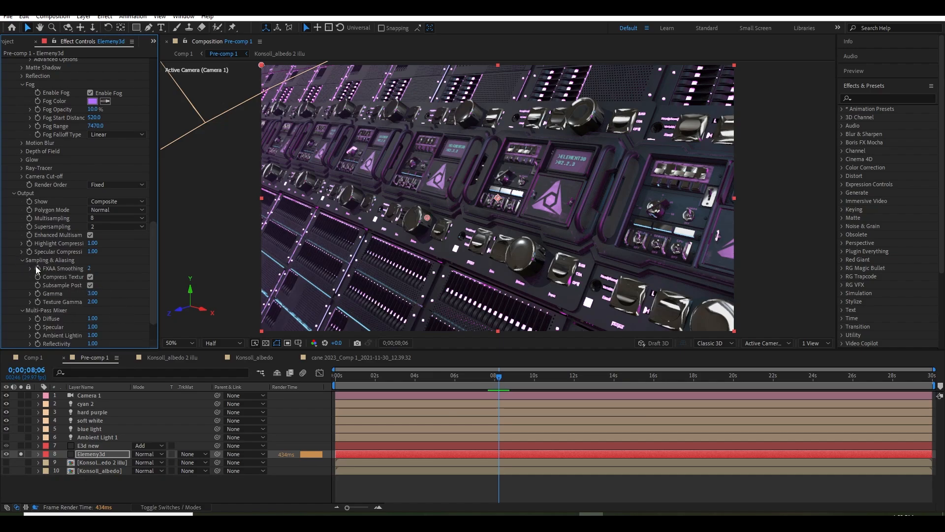
{"action": "left_click", "coordinate": [22, 261]}
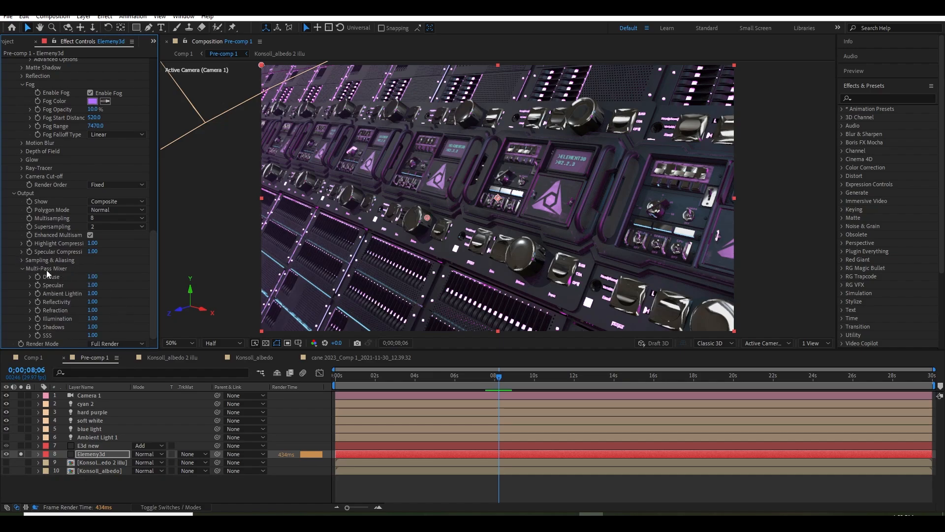
- Turn on depth of field in the options of Camera 1
{"action": "left_click", "coordinate": [104, 393]}
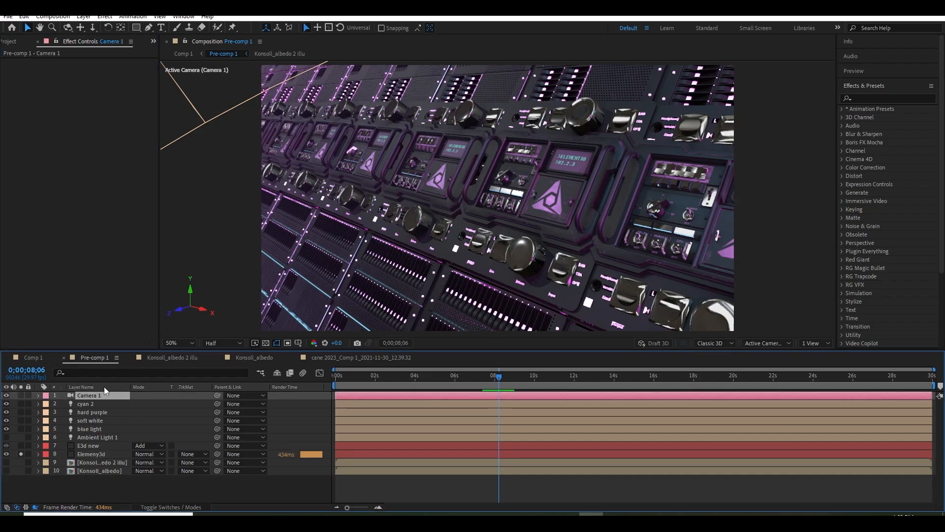
{"action": "key", "text": "a"}
{"action": "key", "text": "a"}
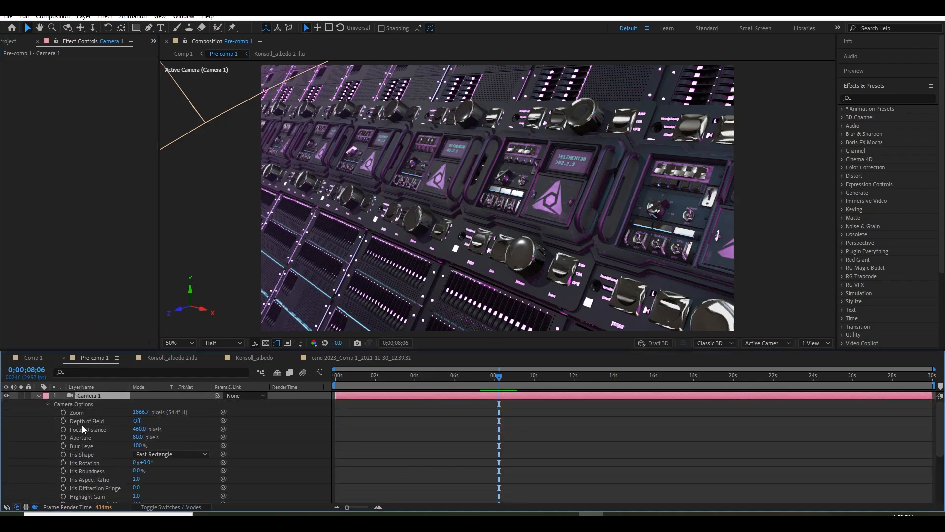
{"action": "left_click", "coordinate": [138, 422]}
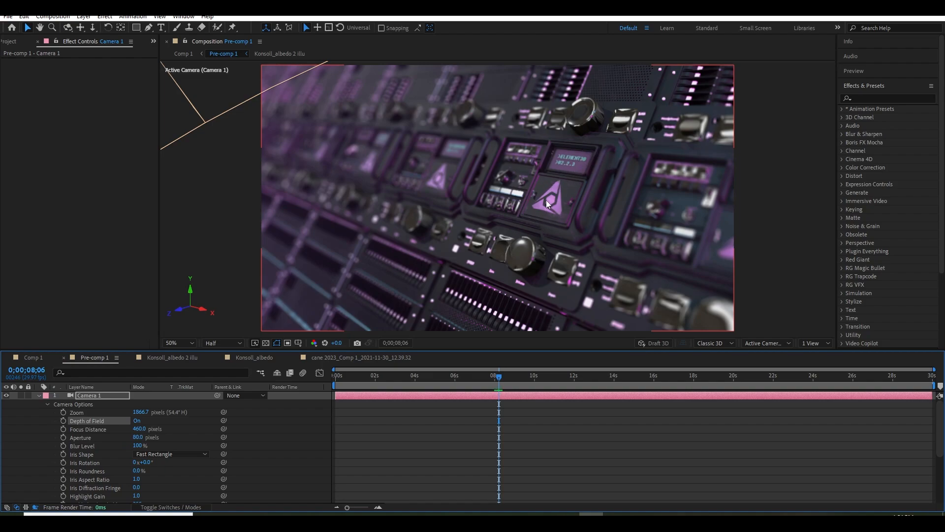
{"action": "left_click", "coordinate": [38, 396]}
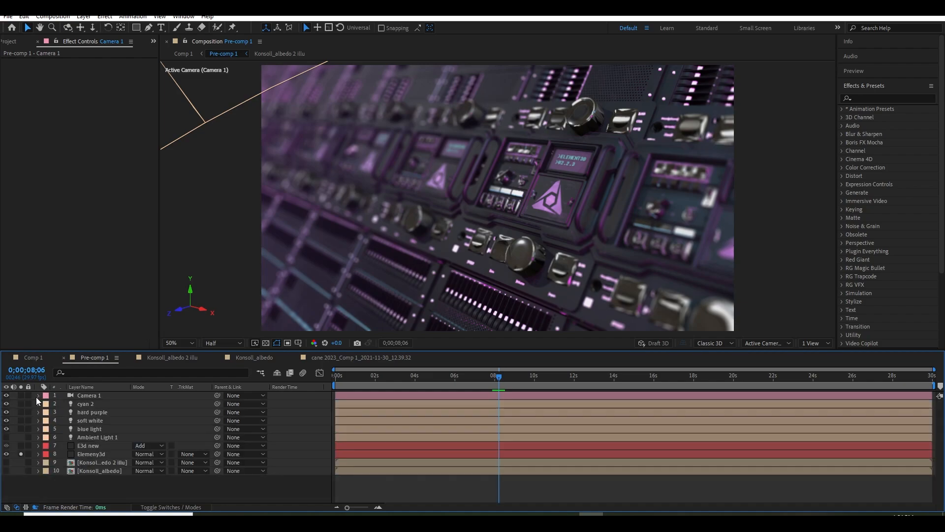
- Solo the E3d new layer with Deep Glow alongside the Elemeny3d layer
{"action": "left_click", "coordinate": [84, 446]}
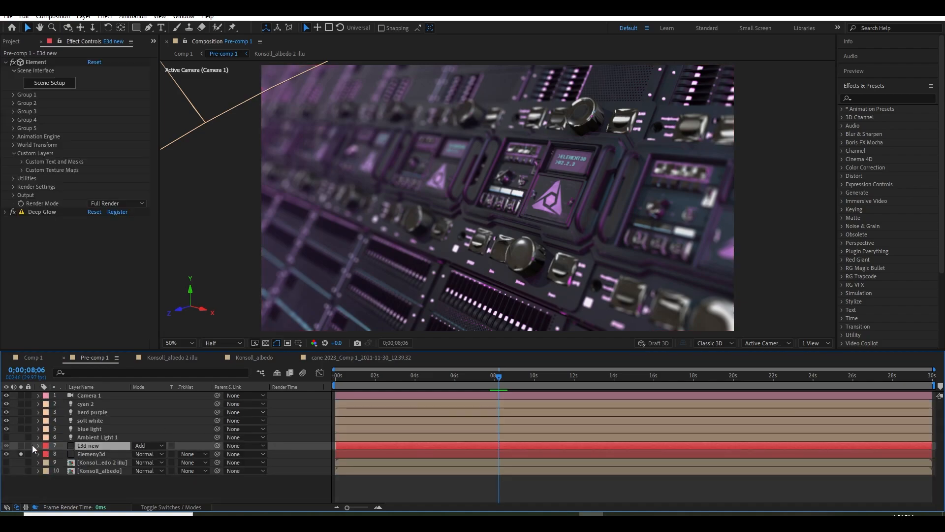
{"action": "left_click", "coordinate": [21, 445]}
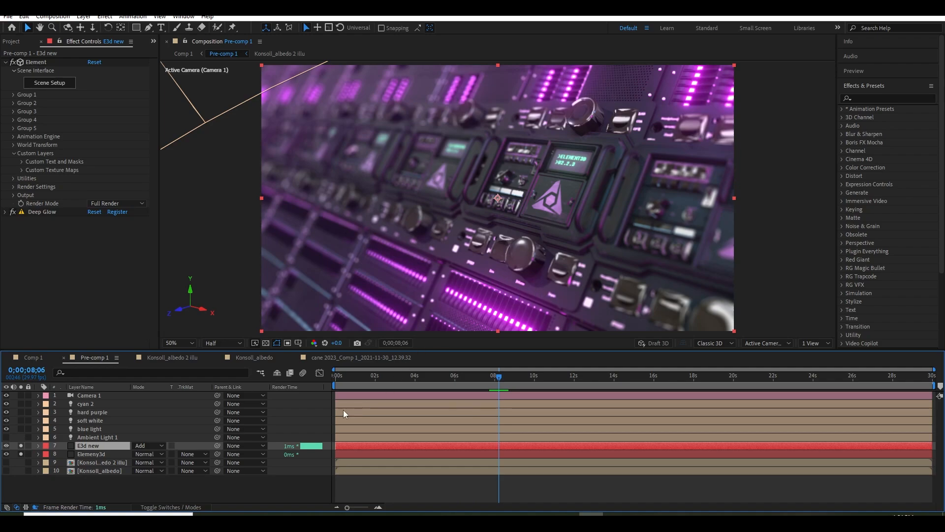
- Open Comp 1 and capture a snapshot image of its current frame
{"action": "left_click", "coordinate": [33, 357]}
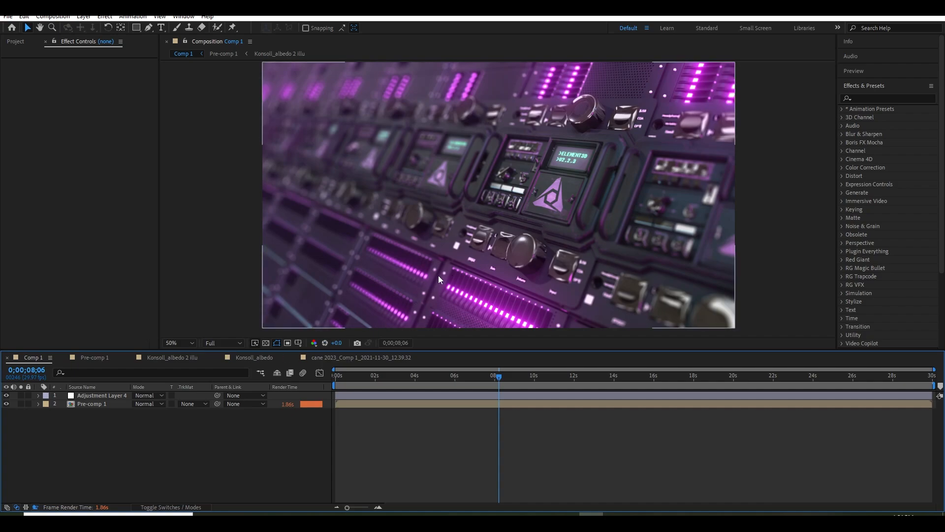
{"action": "key", "text": "ctrl+space"}
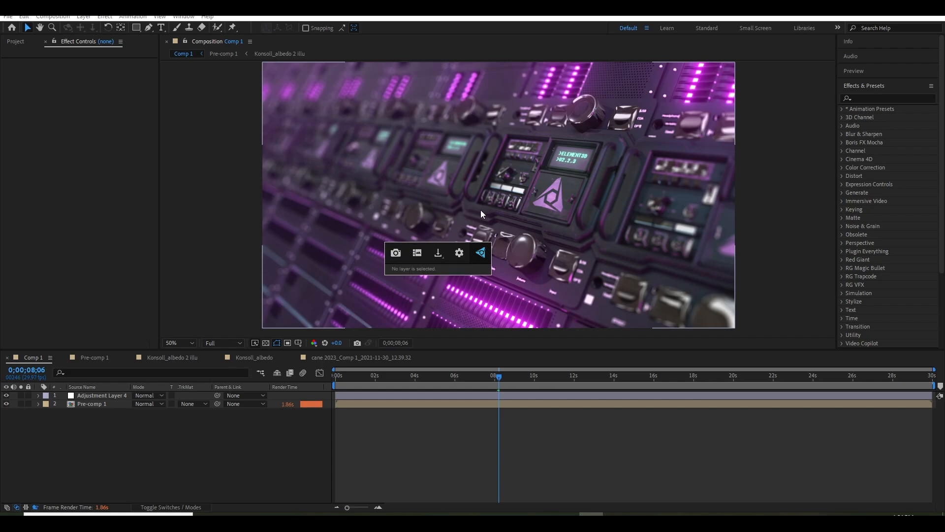
{"action": "left_click", "coordinate": [396, 253]}
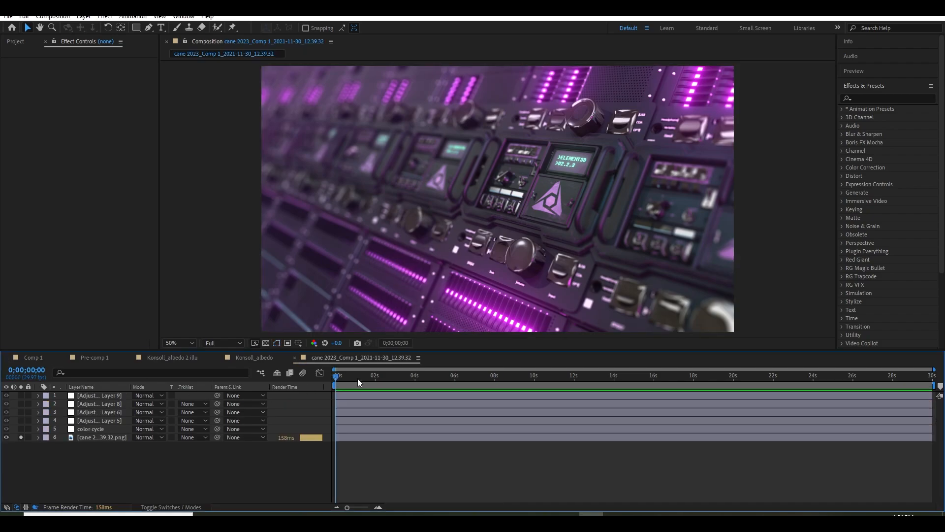
- Solo Adjustment Layer 5 (Sharpen) and Adjustment Layer 6 (Noise) in the cane 2023_Comp 1_2021-11-30_12.39.32 composition
{"action": "left_click", "coordinate": [98, 429]}
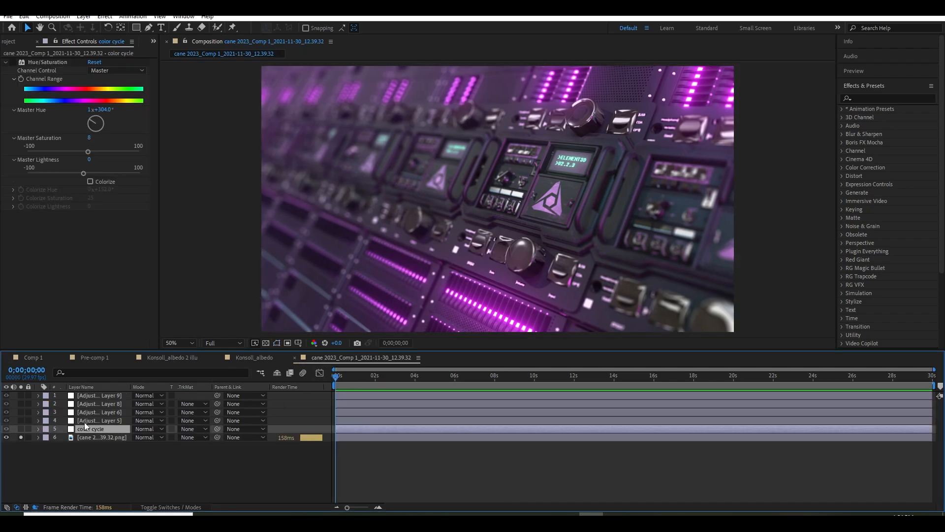
{"action": "left_click", "coordinate": [84, 421]}
{"action": "left_click", "coordinate": [21, 421]}
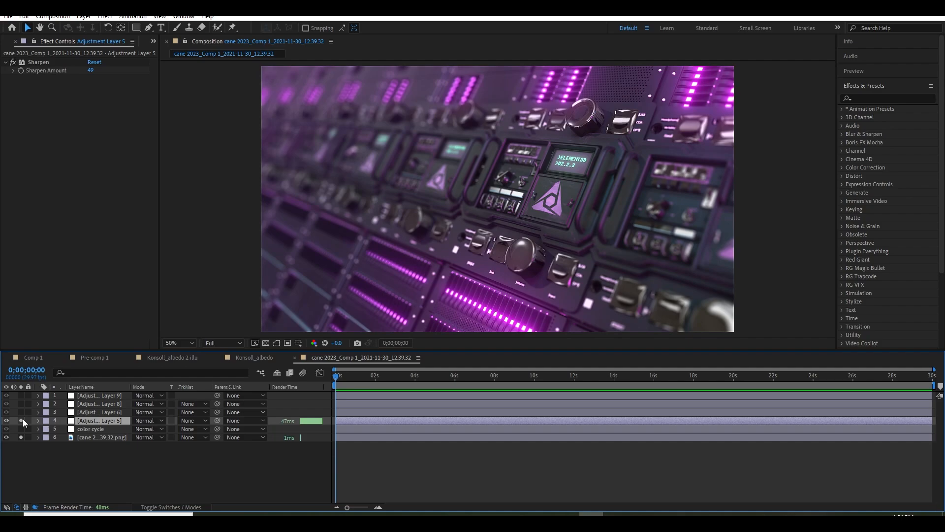
{"action": "scroll", "coordinate": [516, 209], "scroll_direction": "up", "scroll_amount": 2}
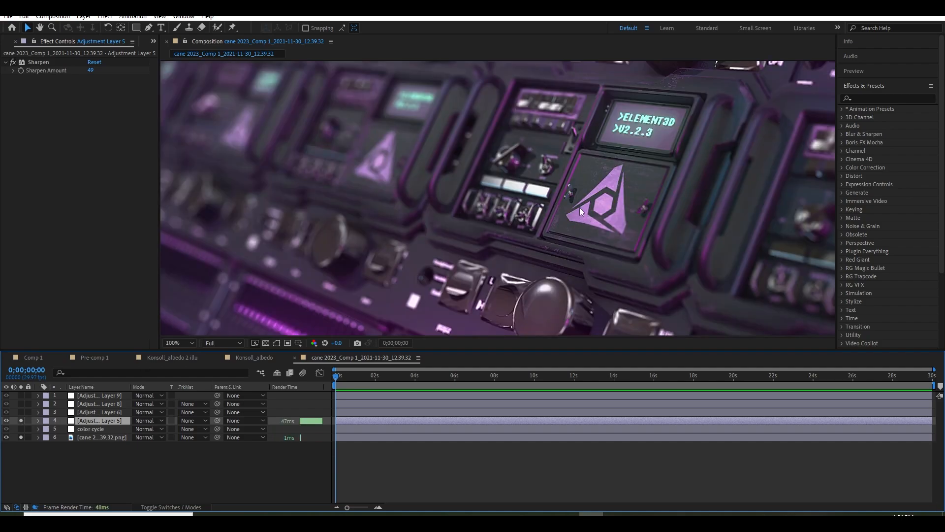
{"action": "left_click", "coordinate": [99, 412]}
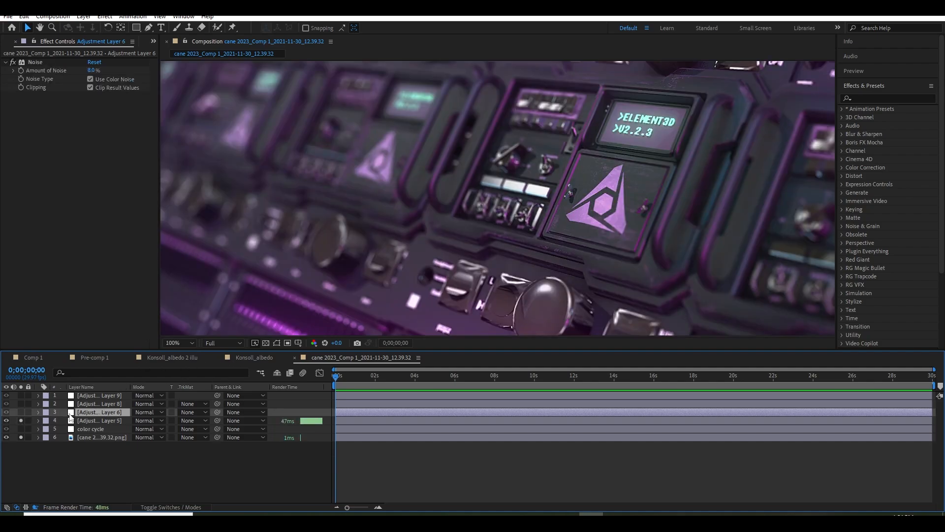
{"action": "left_click", "coordinate": [21, 412]}
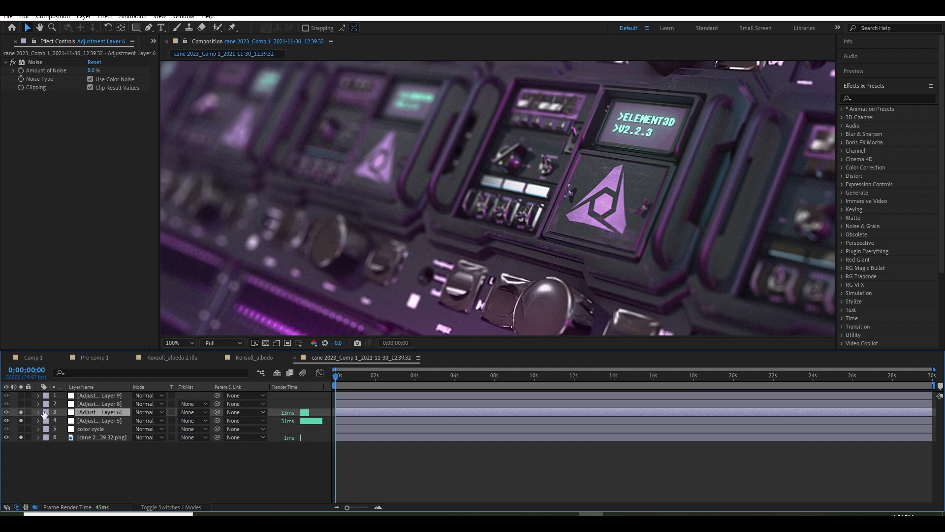
- Solo Adjustment Layer 8 with the Lumetri Color grade and lower its opacity to about 54%
{"action": "left_click", "coordinate": [76, 403]}
{"action": "left_click", "coordinate": [21, 404]}
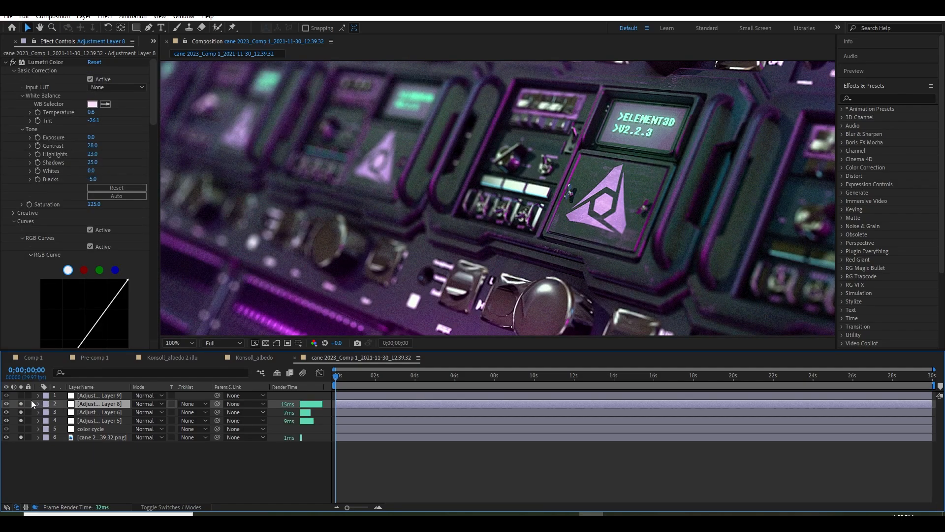
{"action": "scroll", "coordinate": [391, 273], "scroll_direction": "down", "scroll_amount": 4}
{"action": "scroll", "coordinate": [391, 273], "scroll_direction": "up", "scroll_amount": 2}
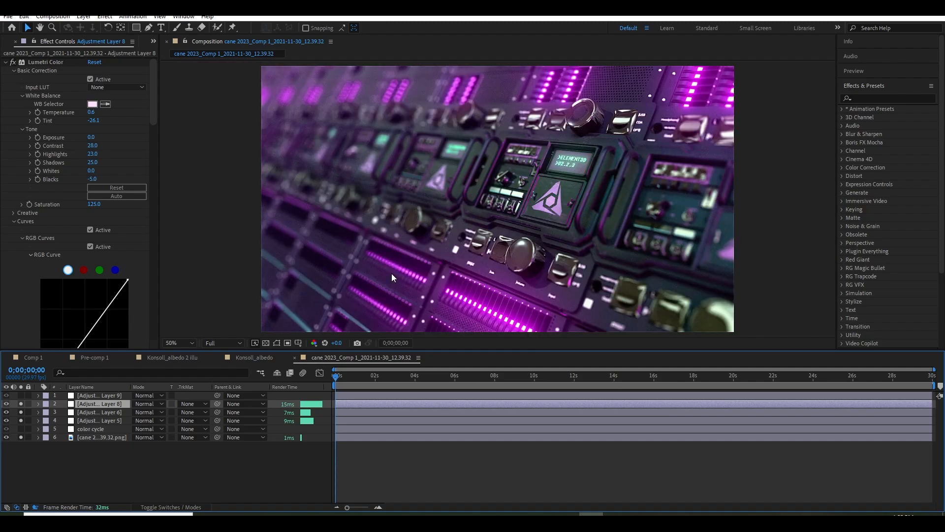
{"action": "key", "text": "t"}
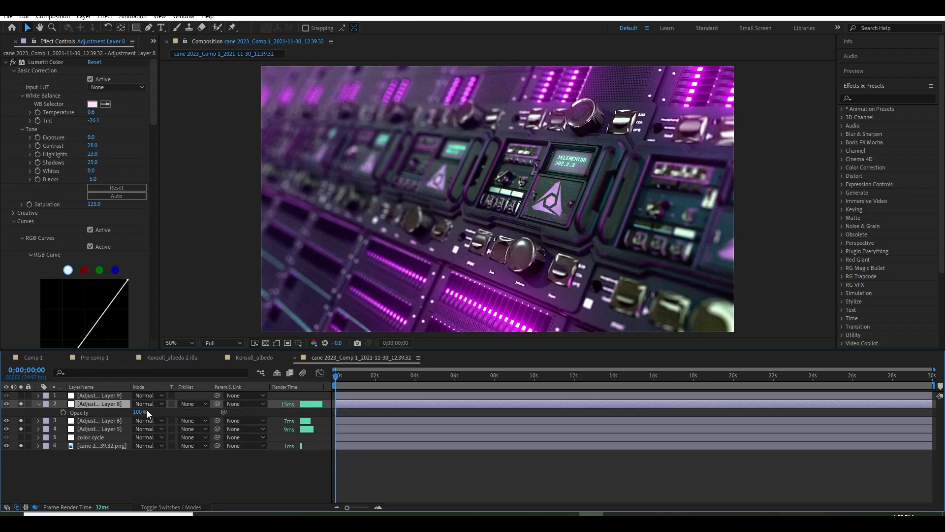
{"action": "left_click_drag", "start_coordinate": [140, 412], "coordinate": [124, 417]}
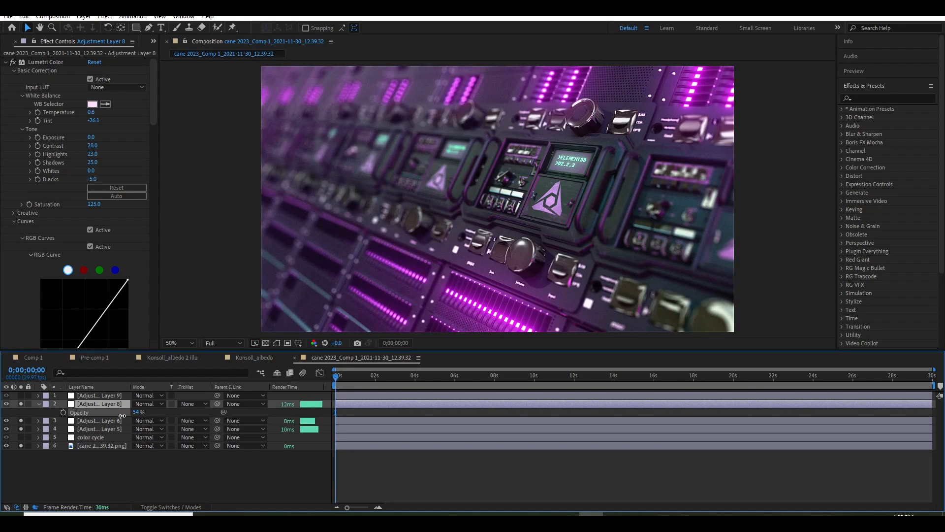
{"action": "left_click", "coordinate": [38, 404]}
- Solo the color cycle layer and reset its Hue/Saturation effect to default values
{"action": "left_click", "coordinate": [85, 396]}
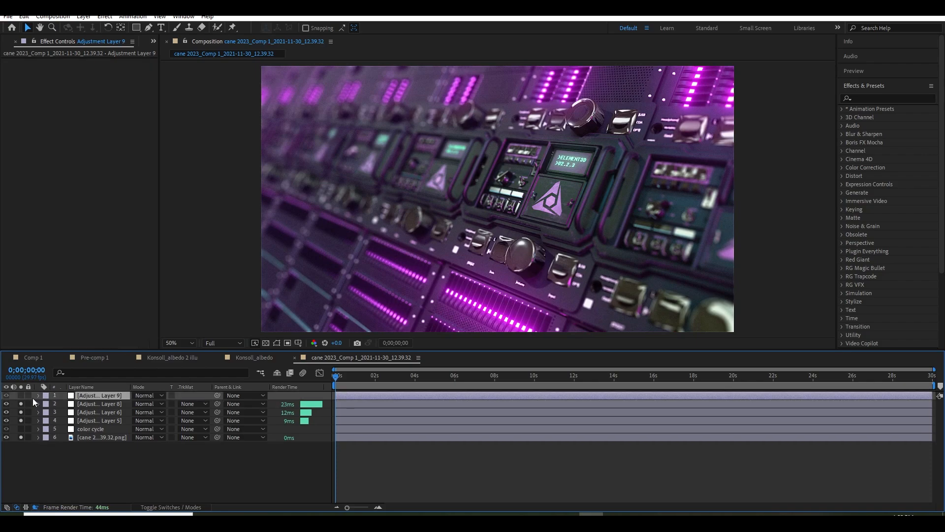
{"action": "left_click", "coordinate": [95, 428]}
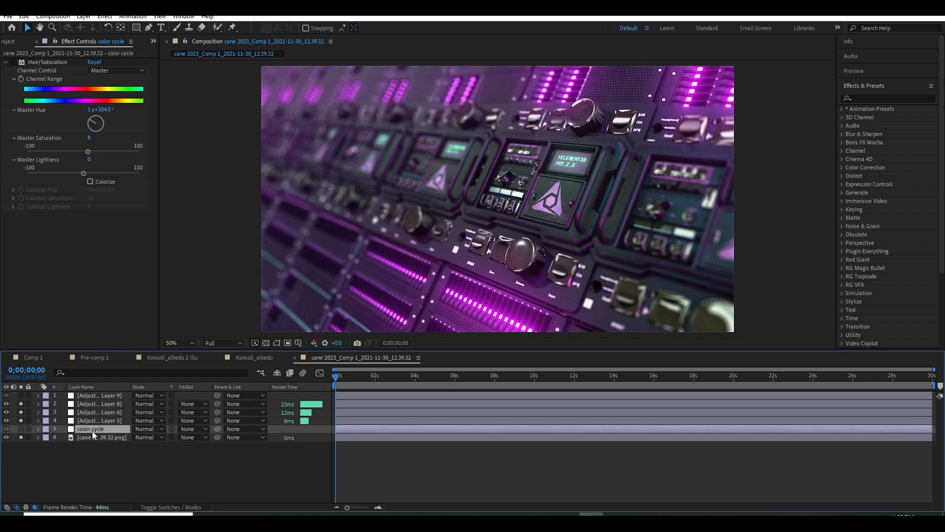
{"action": "left_click", "coordinate": [94, 63]}
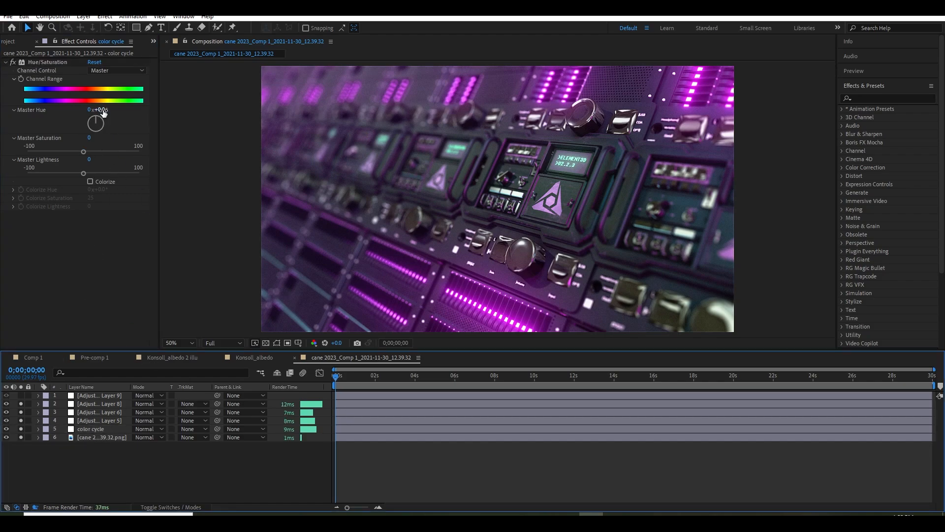
- Try Master Hue shifts of 69° and 291° on the color cycle layer, and return the hue to 0°
{"action": "left_click_drag", "start_coordinate": [101, 109], "coordinate": [124, 108]}
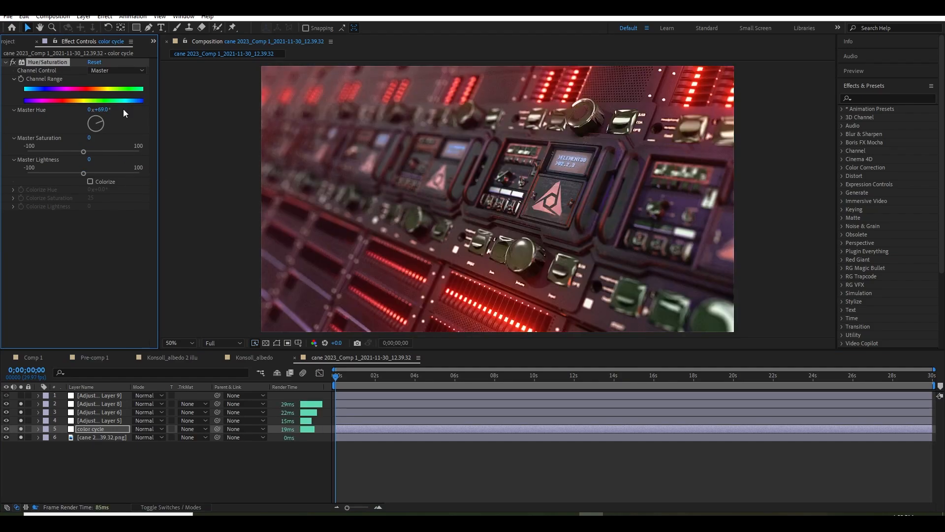
{"action": "mouse_move", "coordinate": [103, 109]}
{"action": "left_mouse_down"}
{"action": "mouse_move", "coordinate": [137, 105]}
{"action": "mouse_move", "coordinate": [109, 113]}
{"action": "left_mouse_up"}
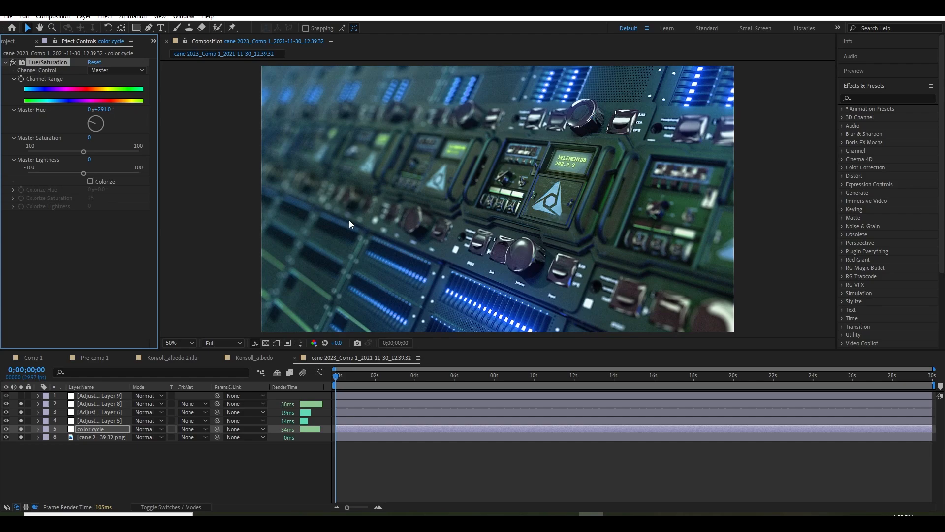
{"action": "scroll", "coordinate": [338, 231], "scroll_direction": "up", "scroll_amount": 1}
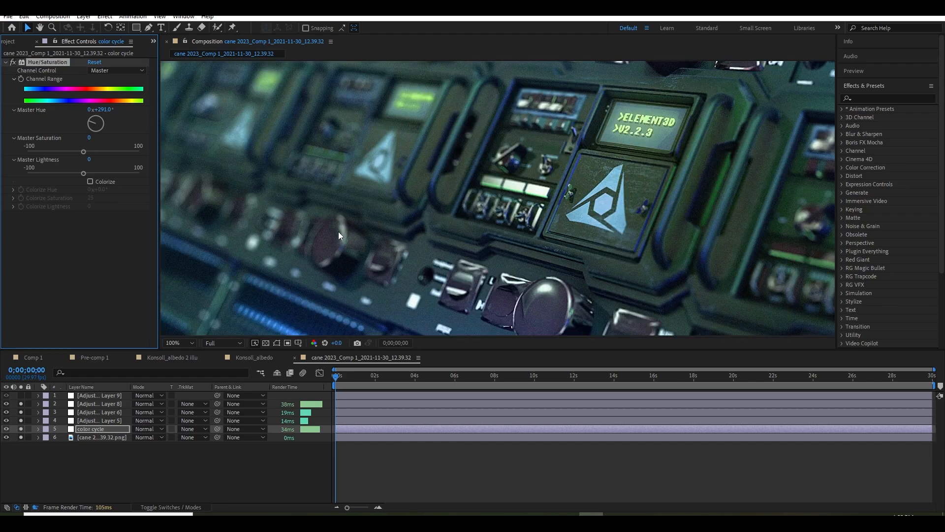
{"action": "left_click", "coordinate": [108, 111]}
{"action": "type", "text": "0"}
{"action": "left_click", "coordinate": [128, 120]}
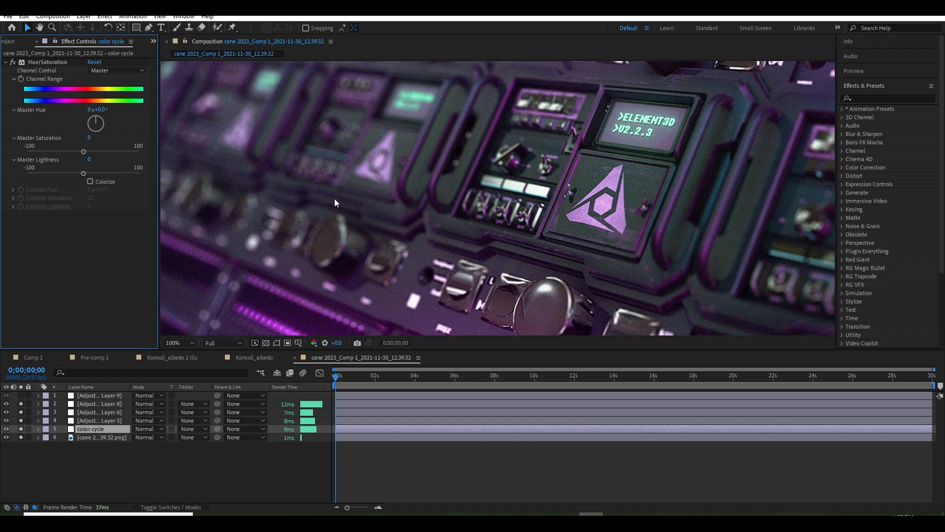
{"action": "scroll", "coordinate": [335, 202], "scroll_direction": "down", "scroll_amount": 1}
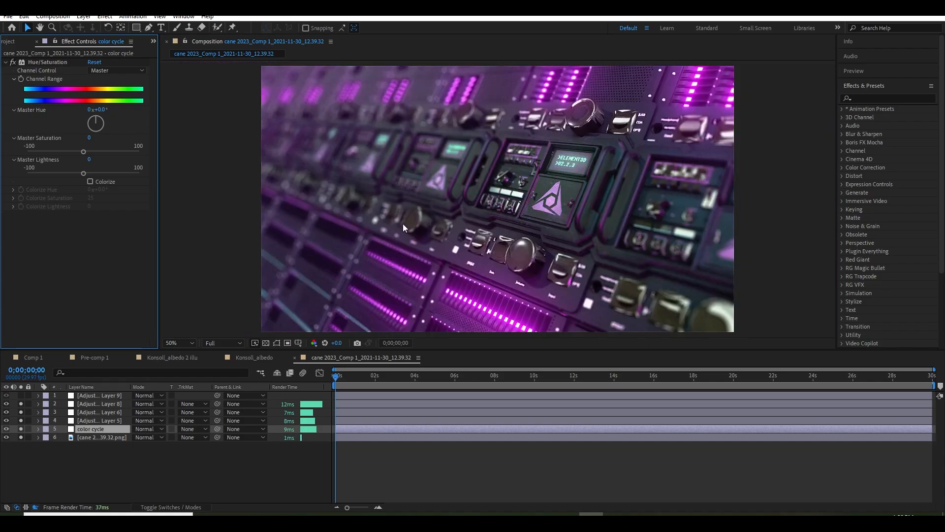
{"action": "scroll", "coordinate": [409, 229], "scroll_direction": "up", "scroll_amount": 1}
{"action": "scroll", "coordinate": [410, 229], "scroll_direction": "down", "scroll_amount": 1}
{"action": "scroll", "coordinate": [410, 230], "scroll_direction": "up", "scroll_amount": 1}
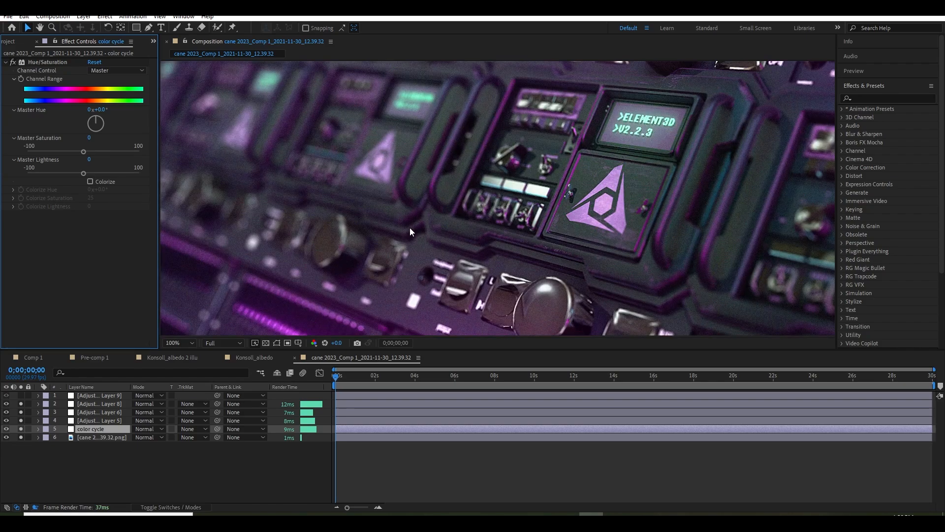